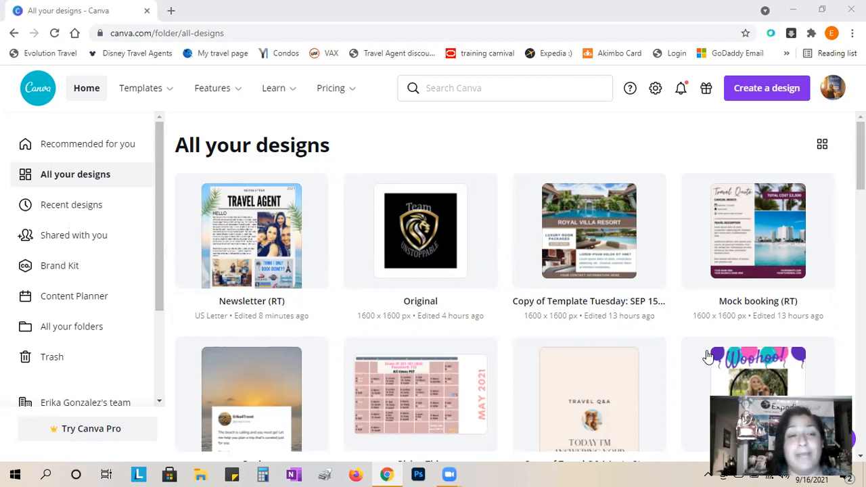
Open the Newsletter (RT) design from the full design list and make a copy of it
click(69, 183)
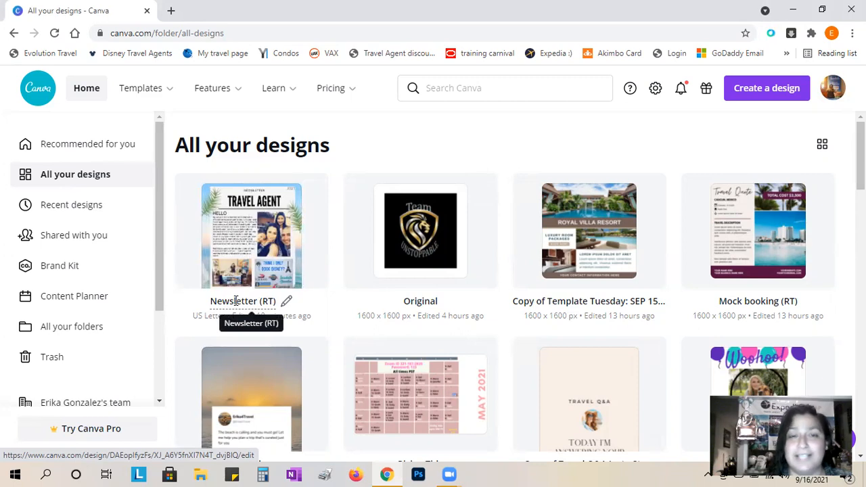
click(275, 269)
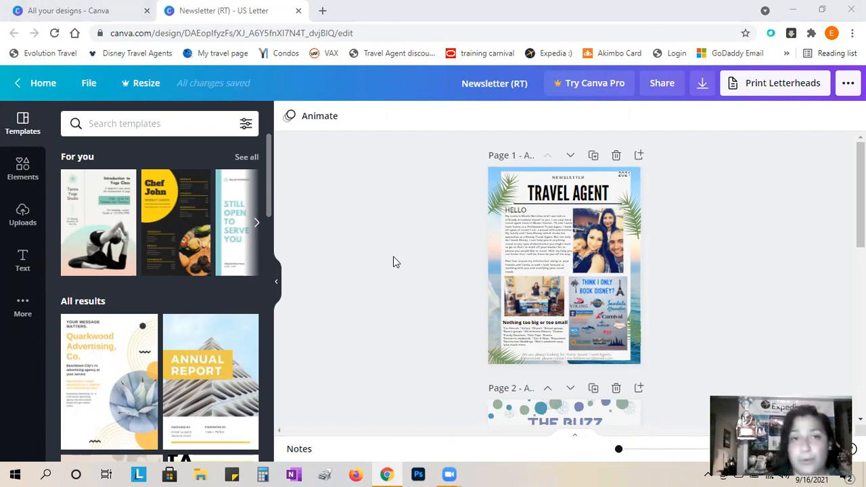
click(85, 90)
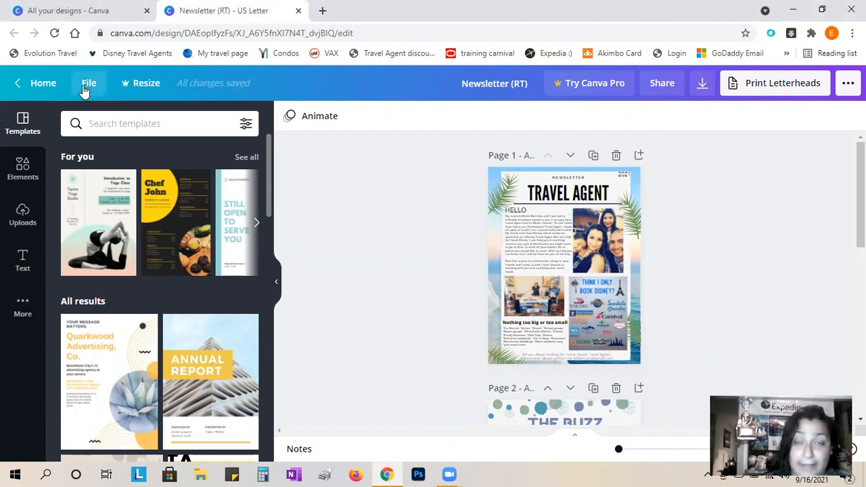
click(86, 86)
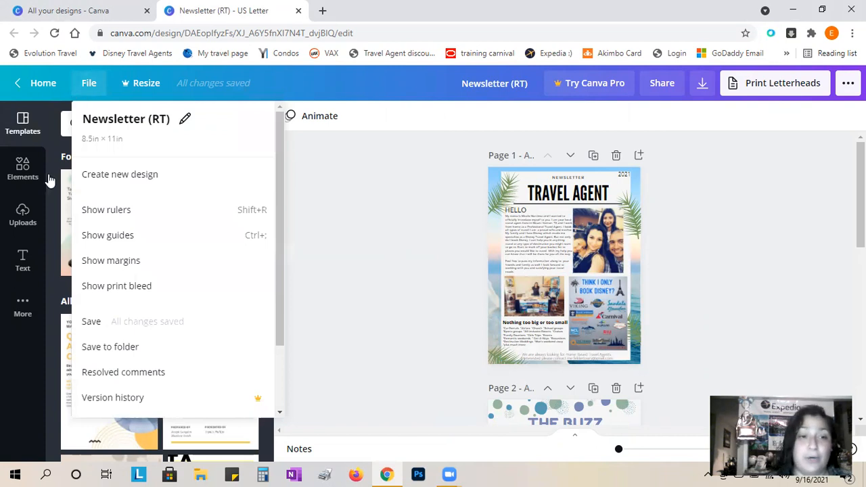
scroll(143, 369, down, 1)
scroll(112, 387, down, 1)
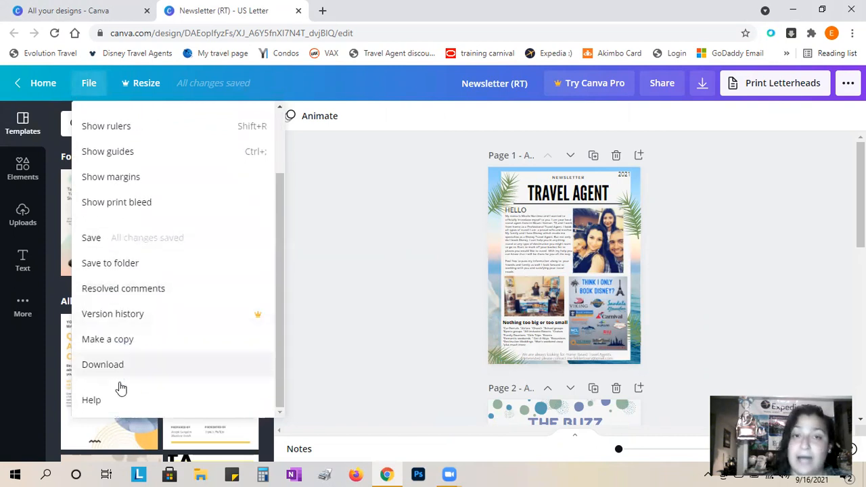
click(116, 342)
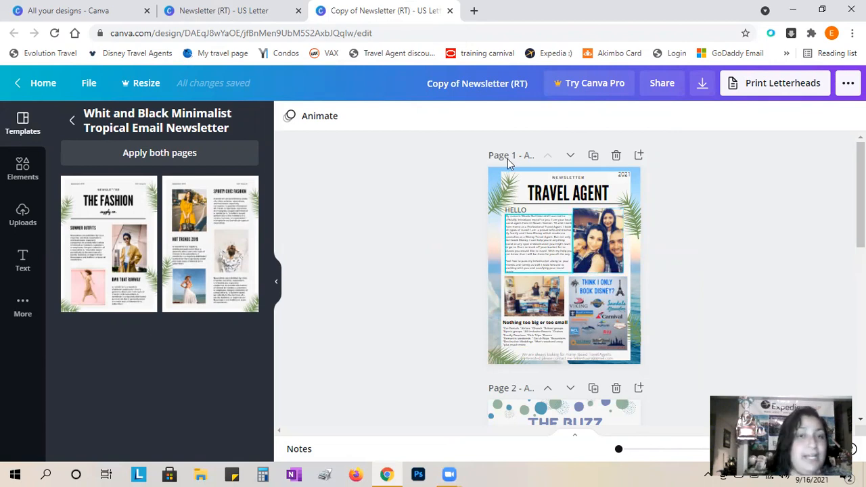
In the original newsletter, shift page 1's introduction text block and move it back beside the family photo
click(227, 10)
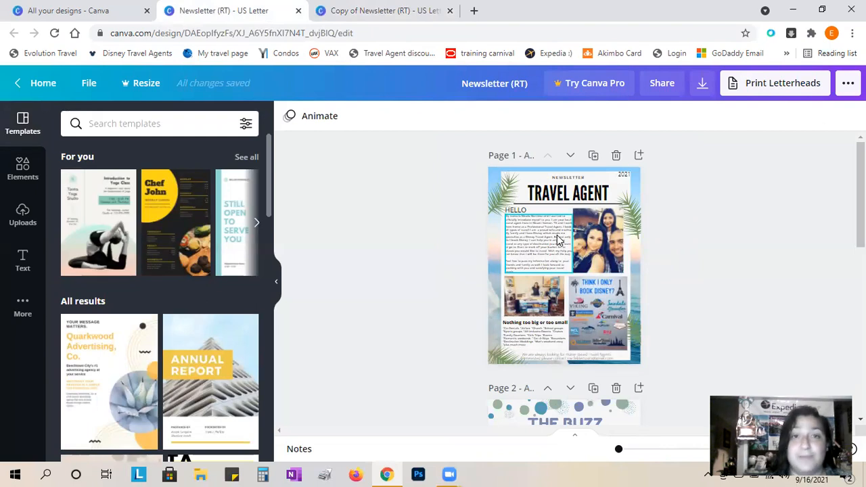
click(745, 257)
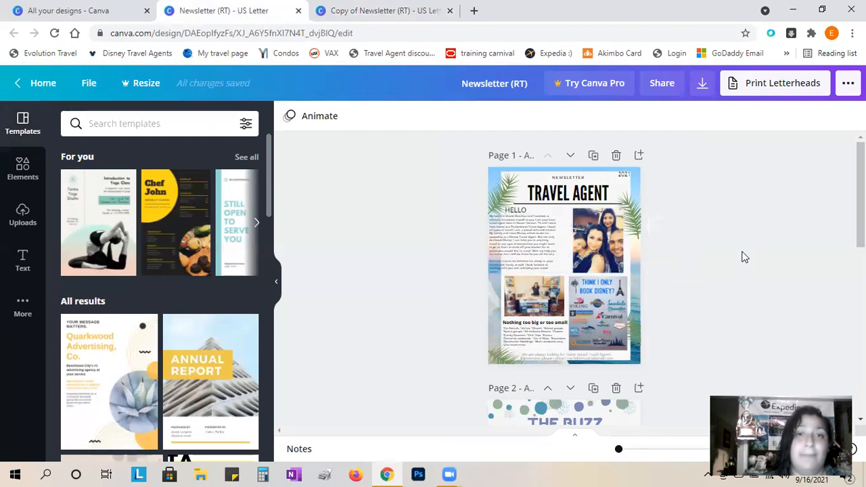
click(554, 253)
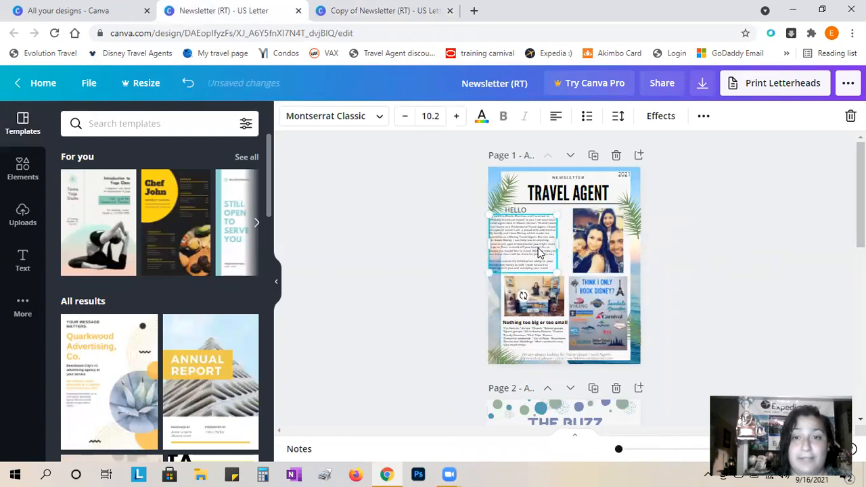
drag(556, 245, 548, 245)
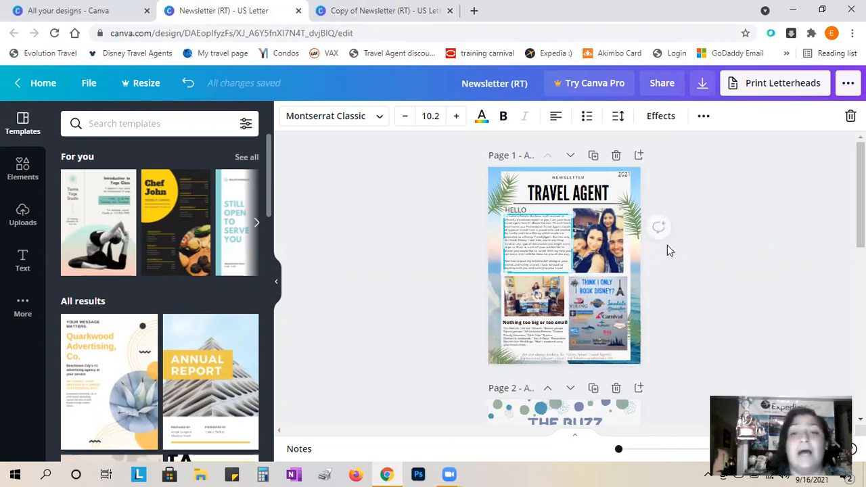
click(564, 136)
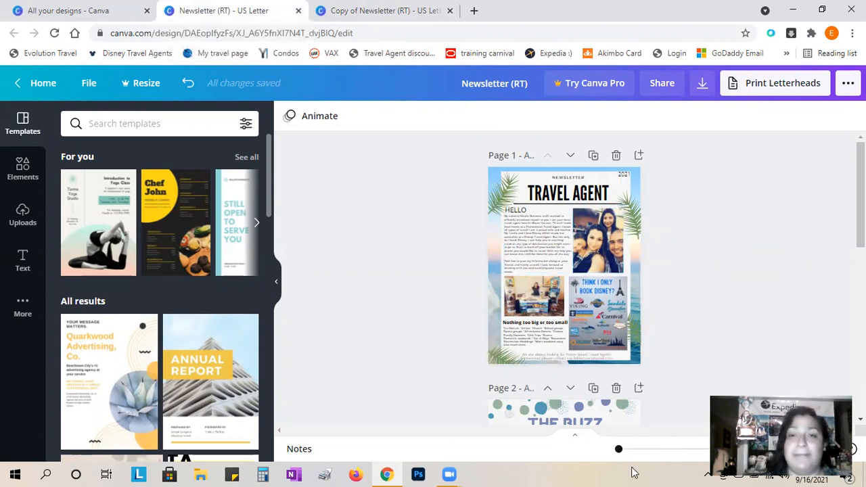
Rename the copied newsletter with the owner's first name and reload the list of all designs
click(416, 10)
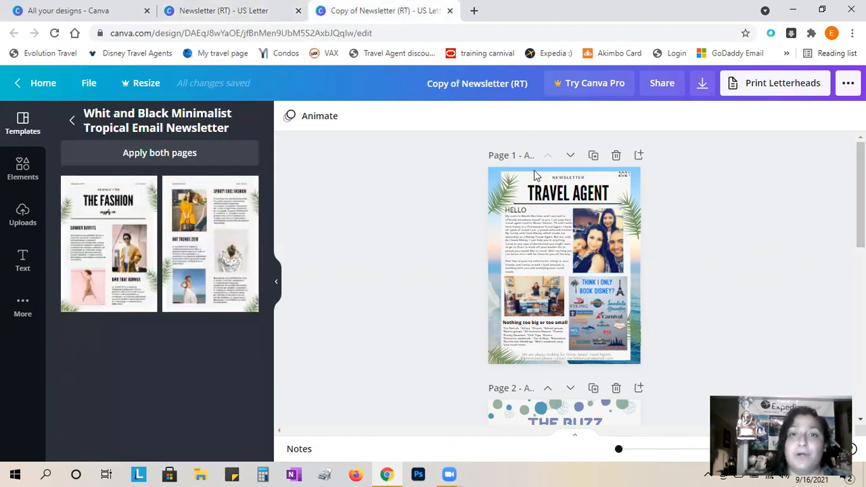
click(536, 83)
text(Erika)
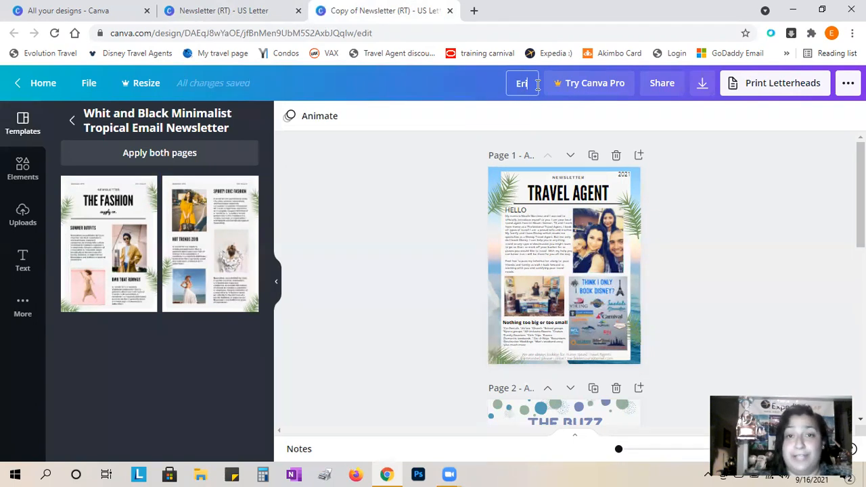
click(409, 217)
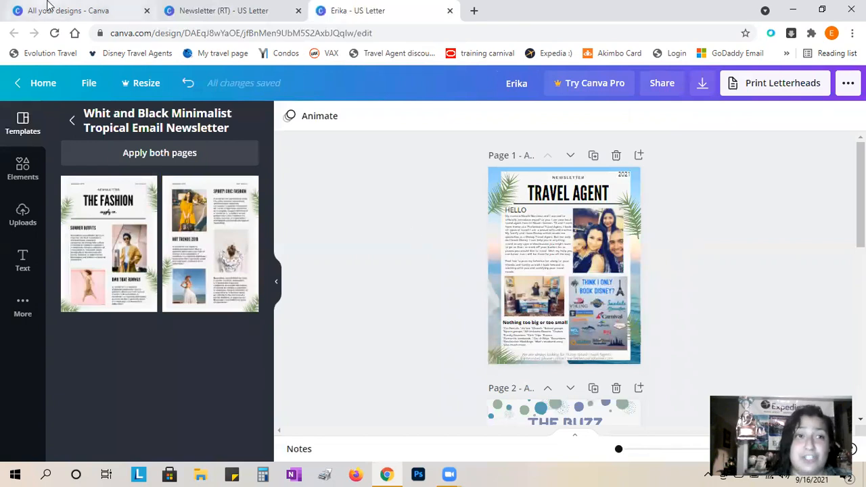
click(74, 10)
click(53, 33)
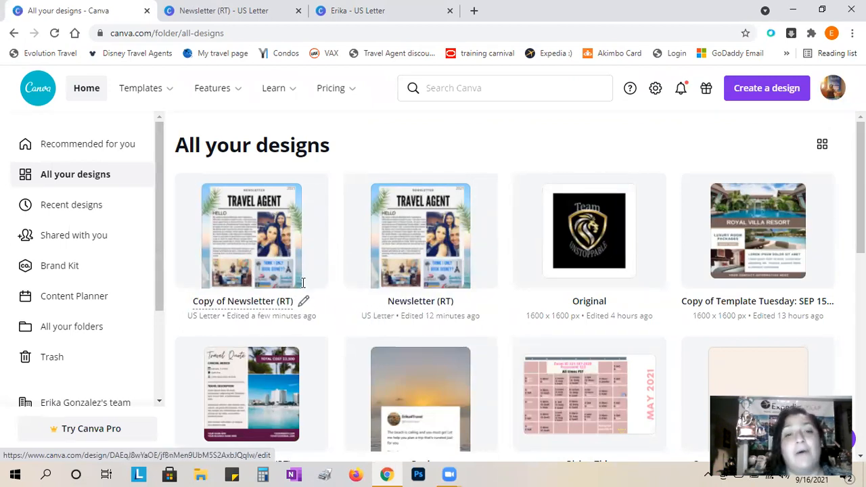
Delete the family photo and its empty frame from page 1 of the renamed newsletter copy
click(399, 10)
click(605, 255)
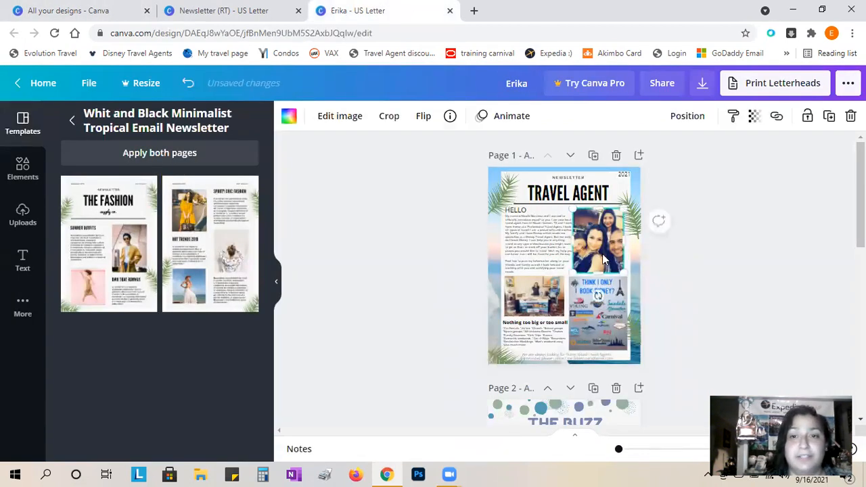
key(Delete)
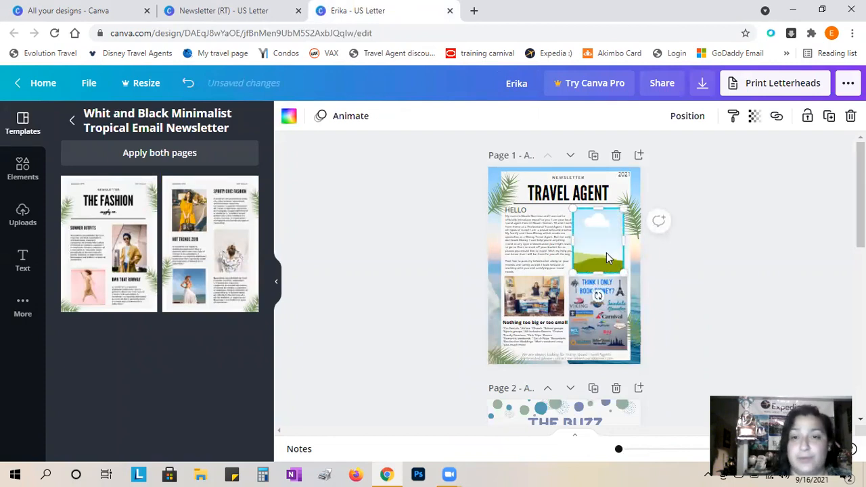
key(Escape)
click(606, 258)
key(Delete)
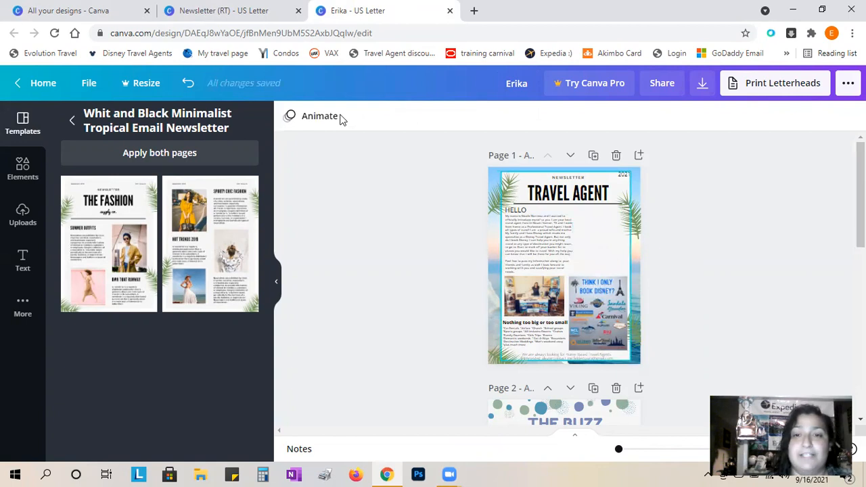
Reopen the newsletter copy from the list of all designs, closing the redundant browser page with the same list
click(117, 8)
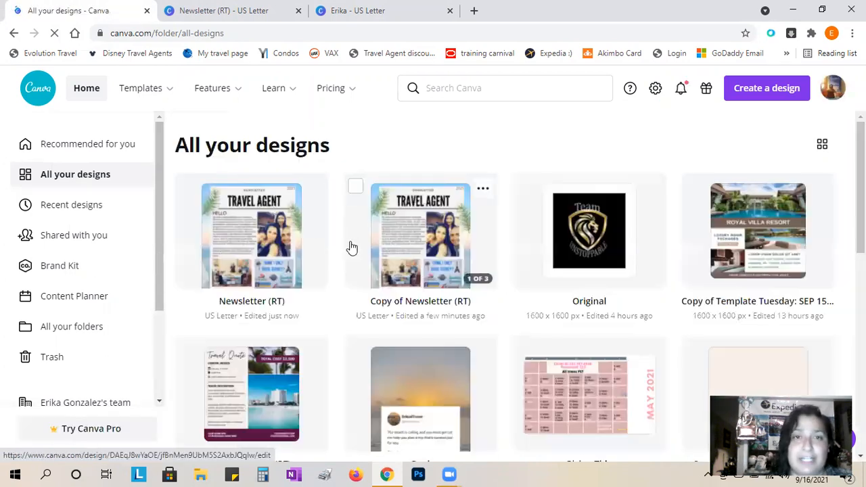
click(416, 239)
click(45, 89)
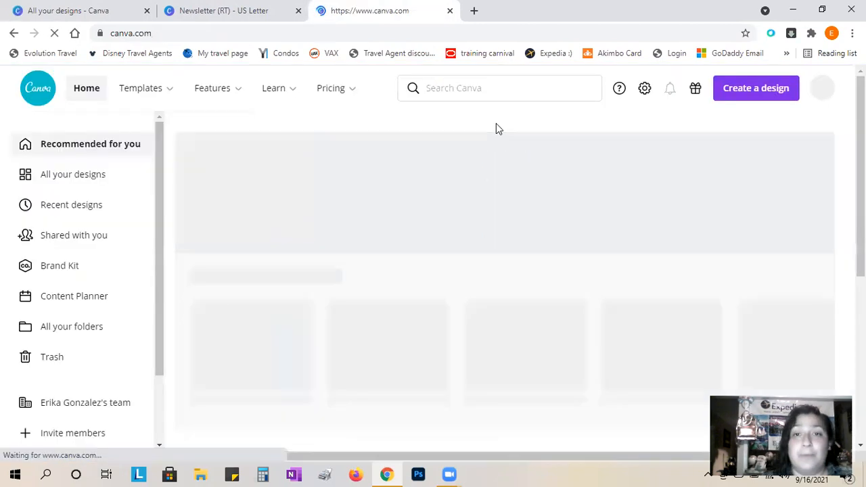
click(65, 174)
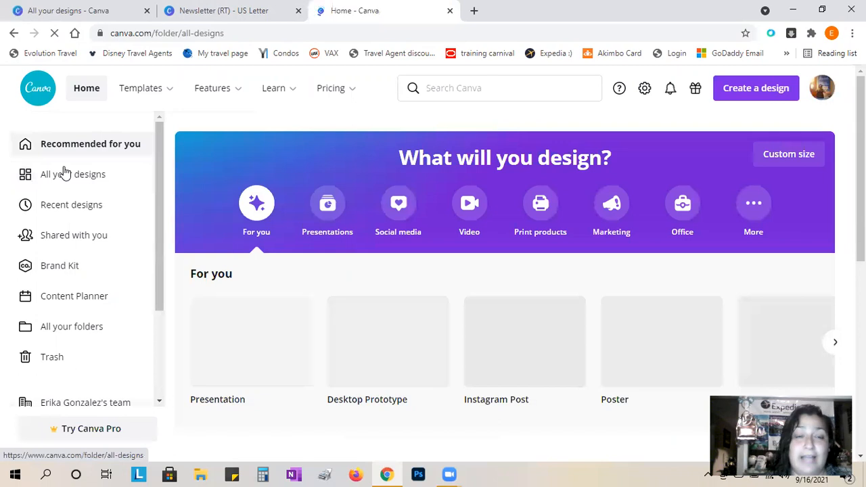
click(147, 11)
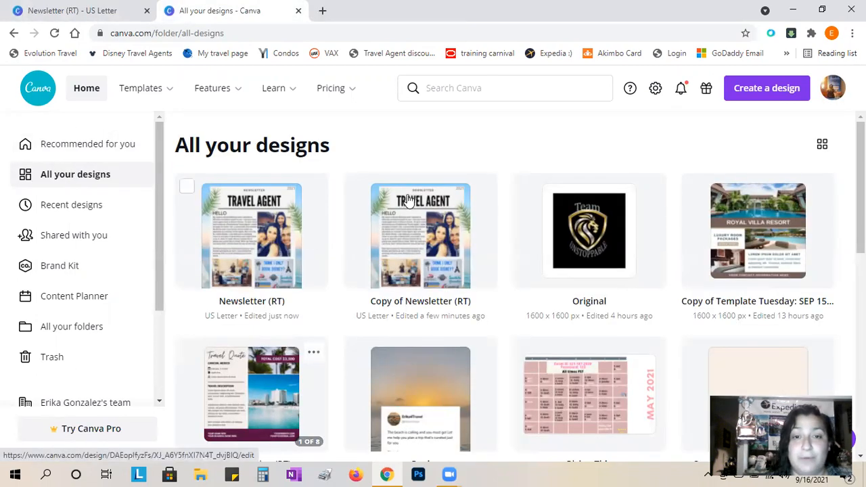
click(418, 242)
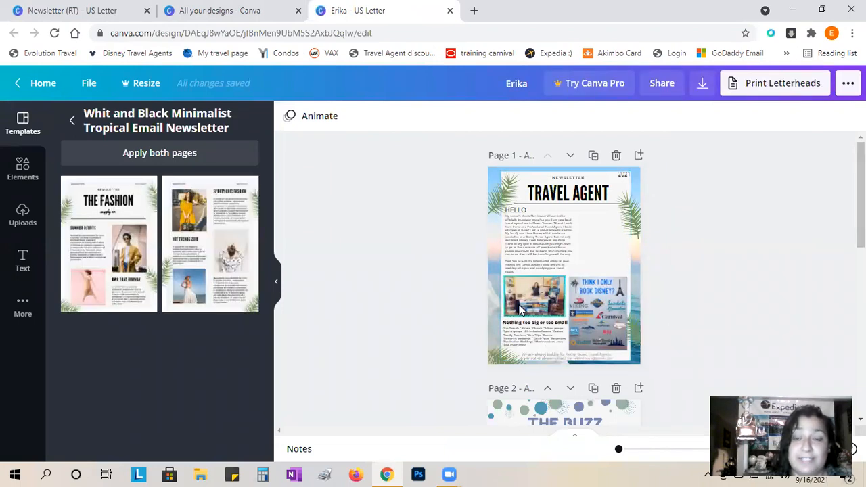
Examine page 1 of the copy up close, including the introduction text, the booth photo and the travel brands graphic
click(541, 300)
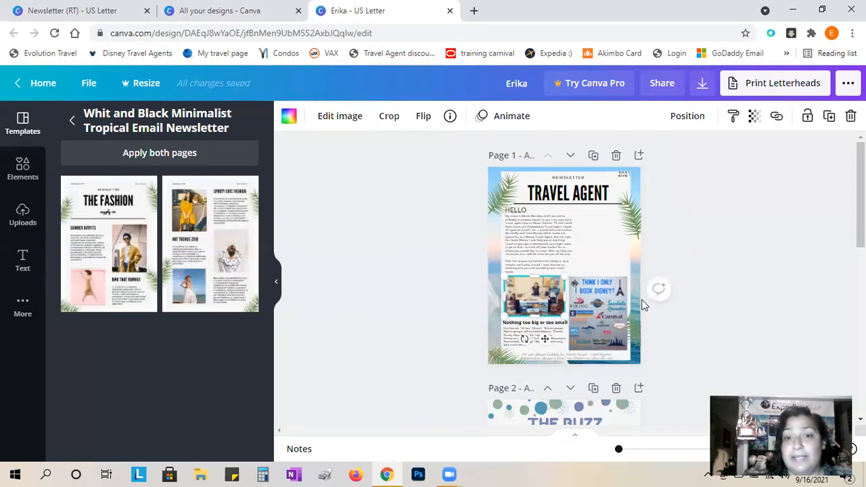
click(532, 239)
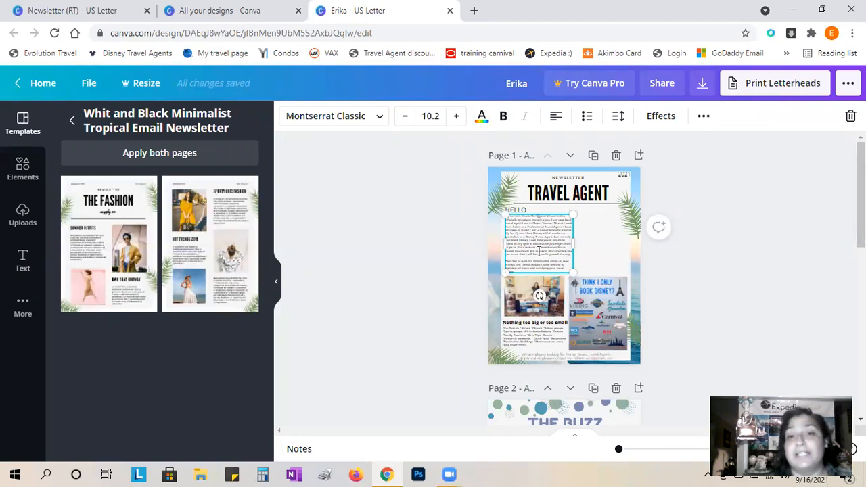
click(630, 449)
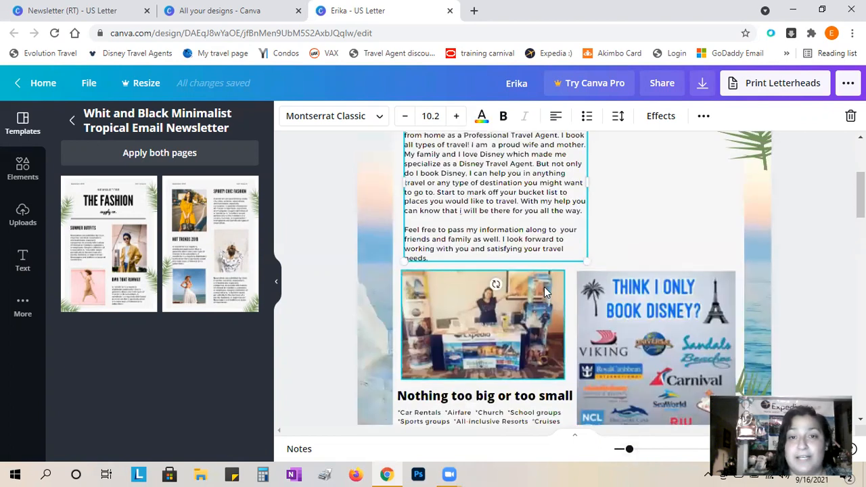
scroll(500, 260, up, 3)
scroll(498, 291, down, 4)
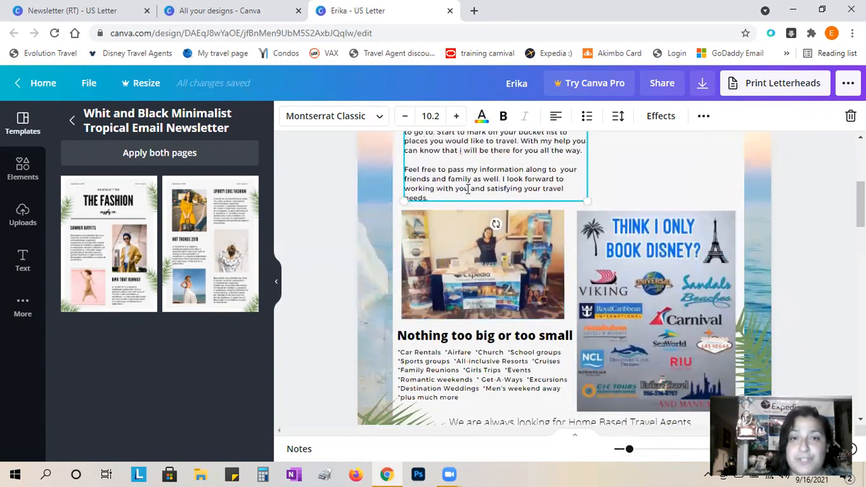
scroll(412, 193, up, 2)
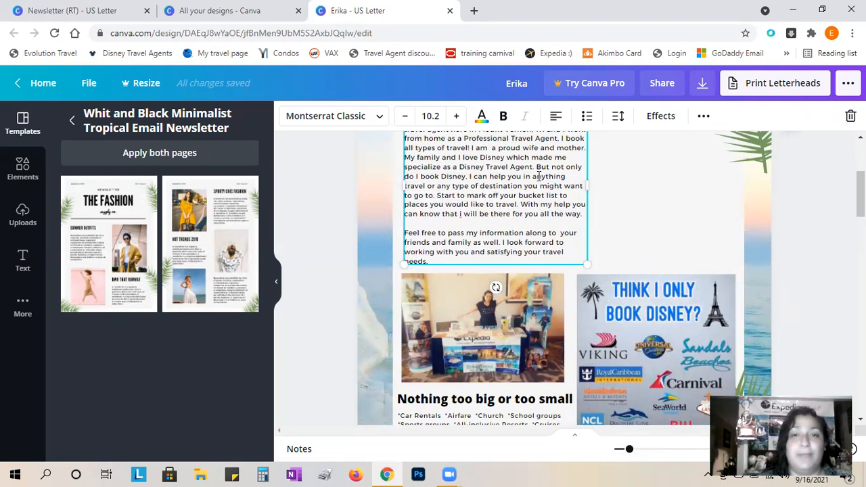
scroll(503, 220, down, 2)
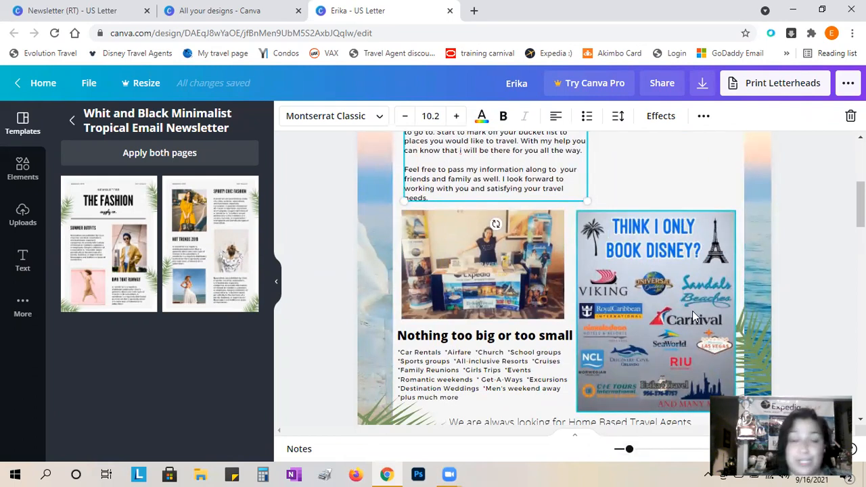
scroll(688, 308, down, 2)
scroll(687, 306, up, 4)
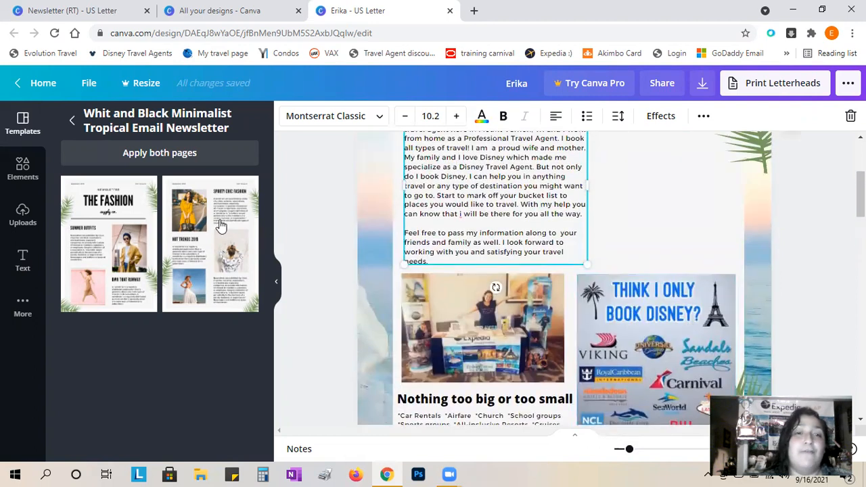
Add the family photo from the uploaded images to page 1 of the newsletter copy
click(21, 218)
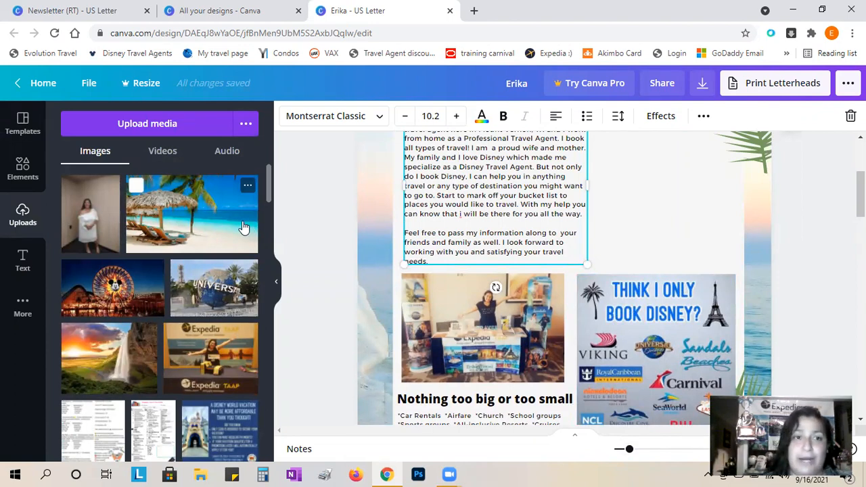
click(654, 183)
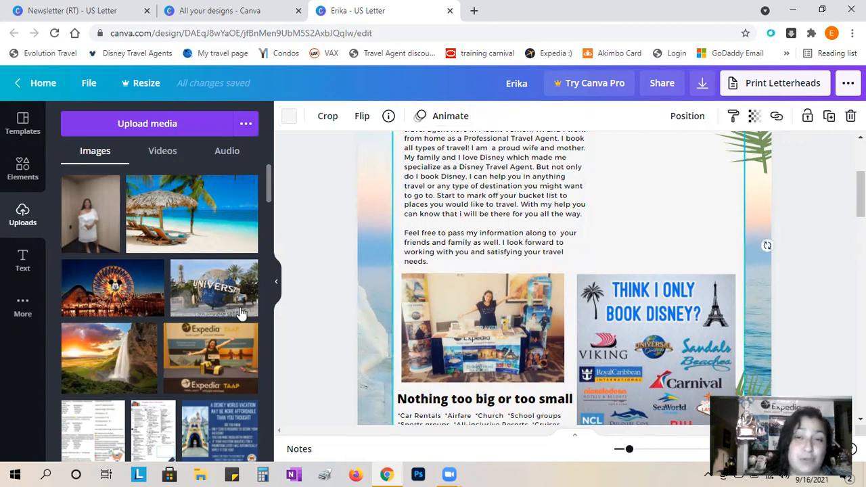
scroll(243, 341, down, 2)
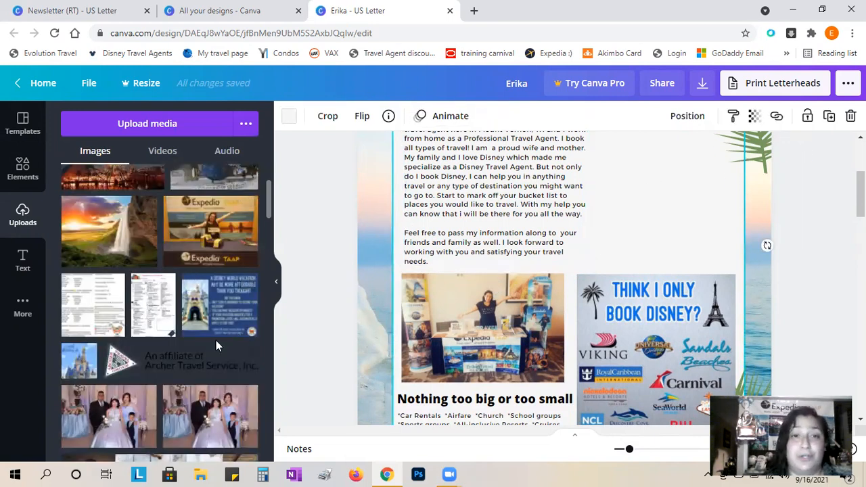
scroll(216, 340, down, 6)
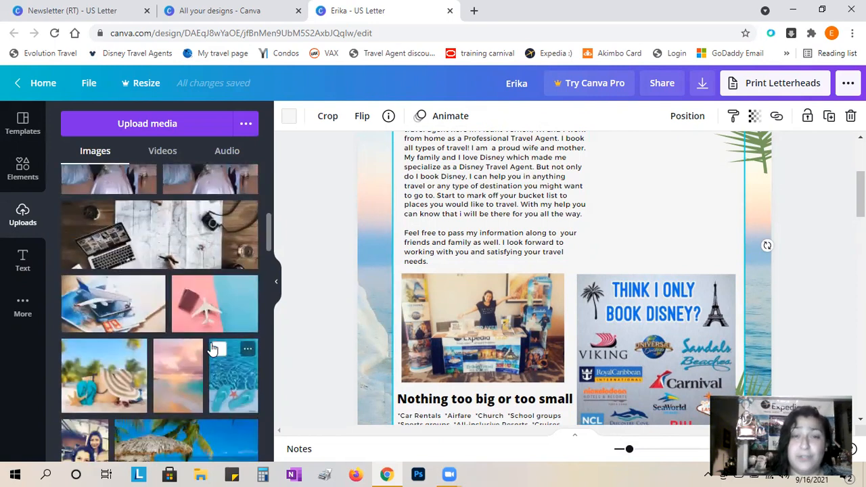
scroll(212, 348, down, 1)
click(85, 392)
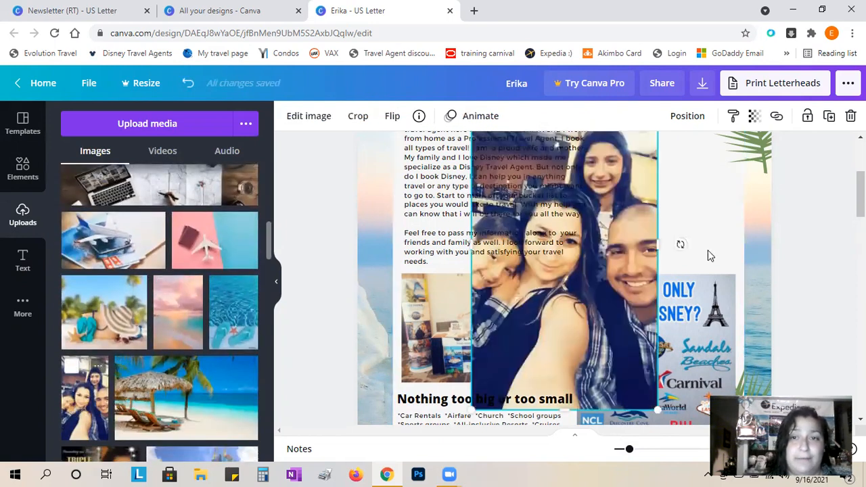
Shrink the family photo and place it beside the introduction text on page 1
scroll(711, 256, up, 3)
drag(658, 207, 569, 367)
drag(539, 408, 670, 257)
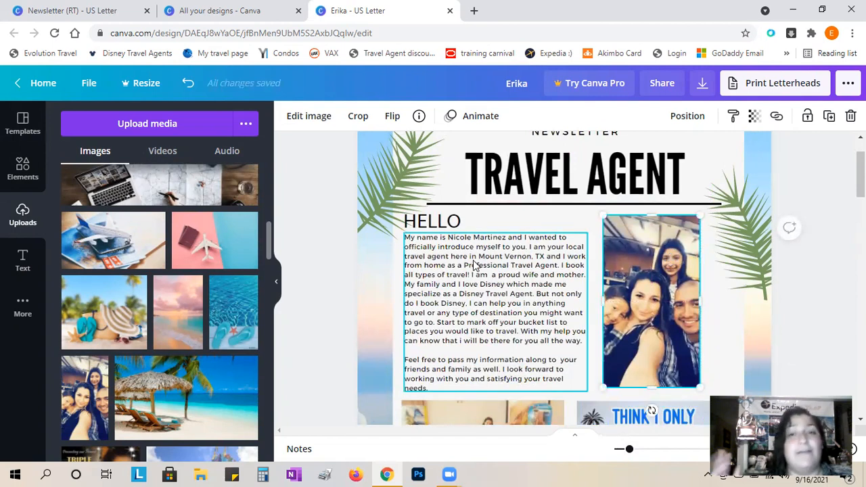
Replace the booth photo in the page 1 frame with the uploaded beach bag, hat and flip-flops image
scroll(476, 265, down, 3)
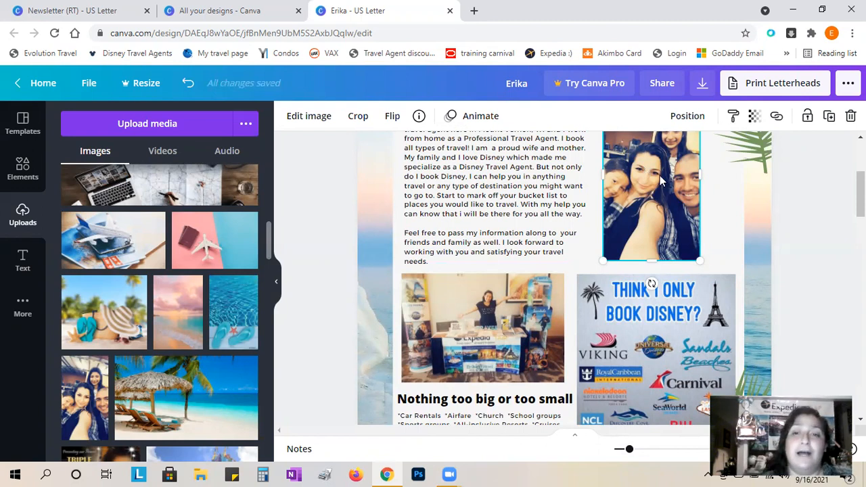
click(488, 337)
scroll(501, 333, down, 1)
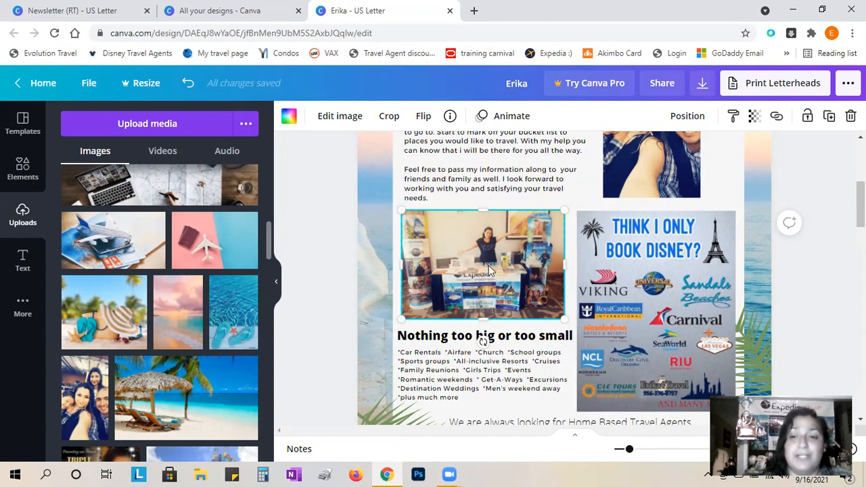
key(Delete)
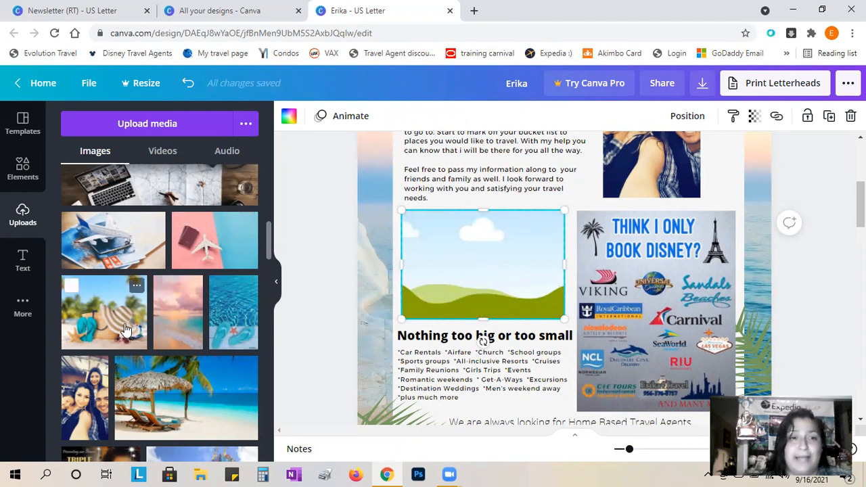
drag(136, 288, 527, 231)
drag(506, 264, 495, 238)
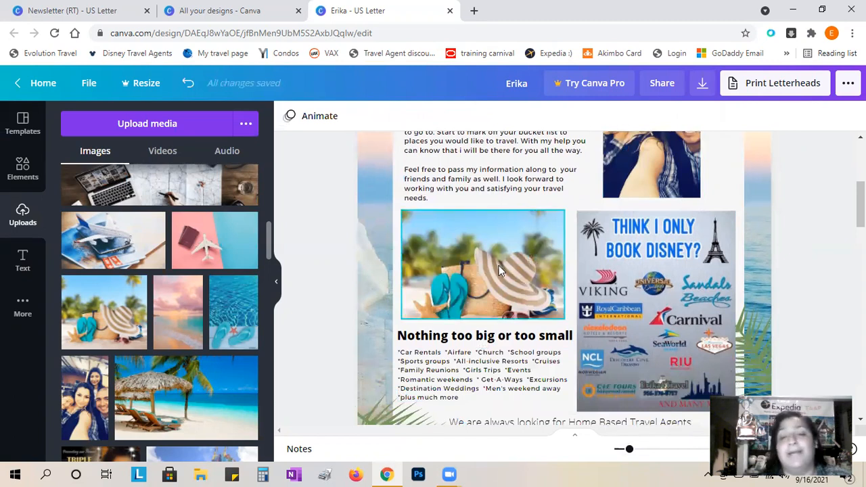
Delete the beach bag photo and its empty frame from page 1
click(479, 291)
key(Delete)
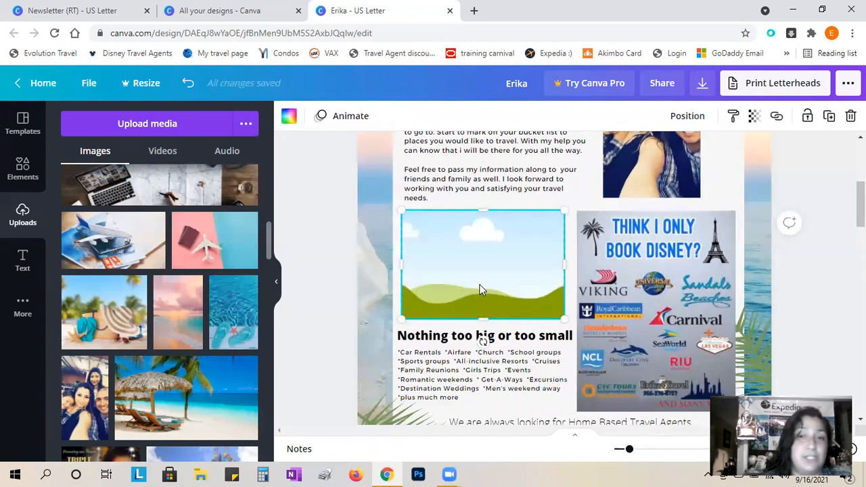
key(Delete)
scroll(481, 291, up, 3)
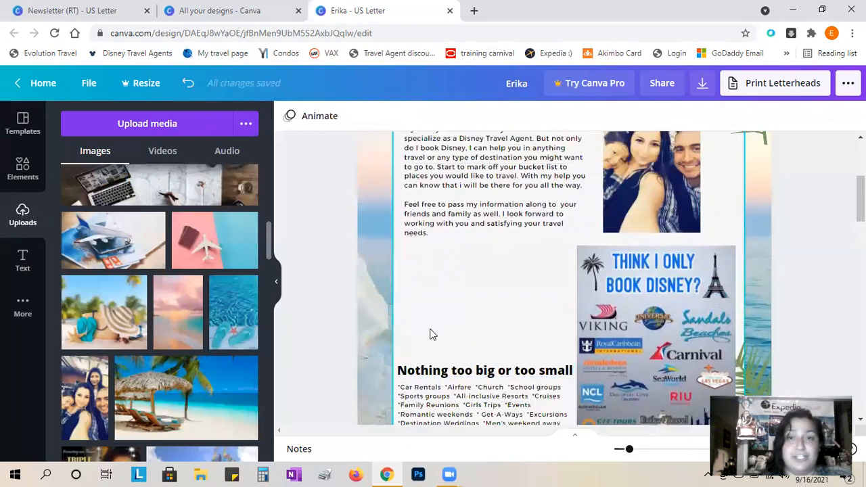
click(458, 312)
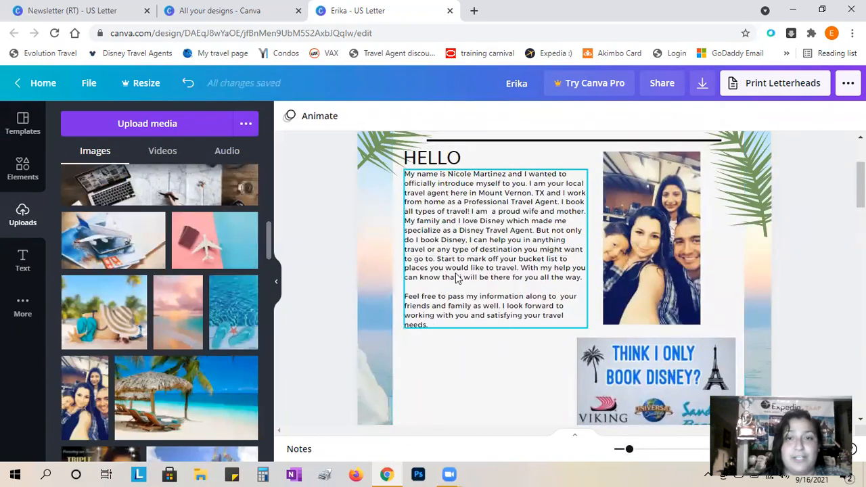
scroll(454, 298, down, 3)
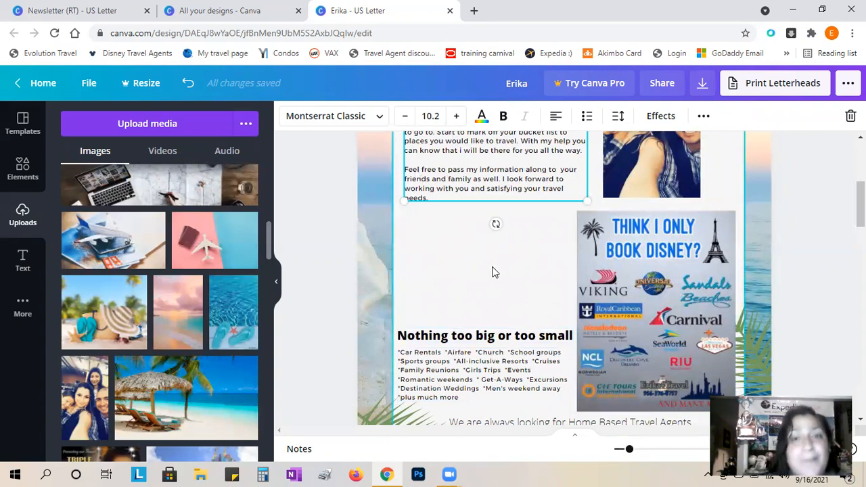
click(333, 295)
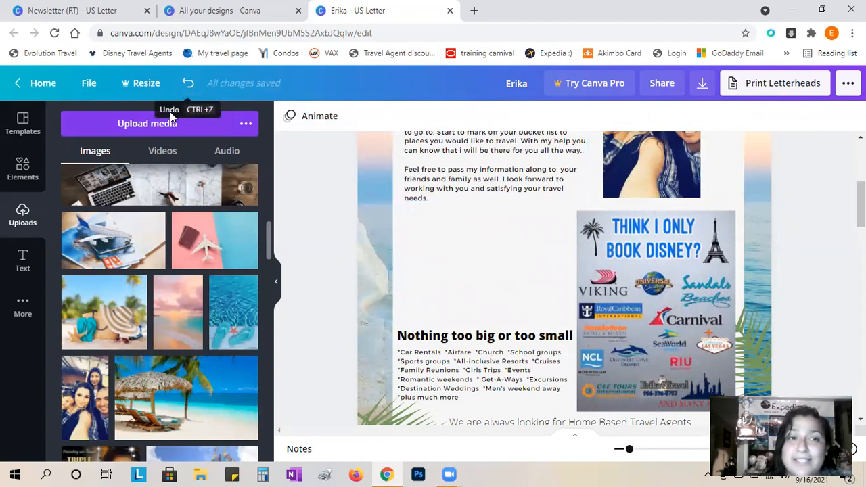
Undo the deletion of the page 1 frame and its beach bag photo
click(187, 87)
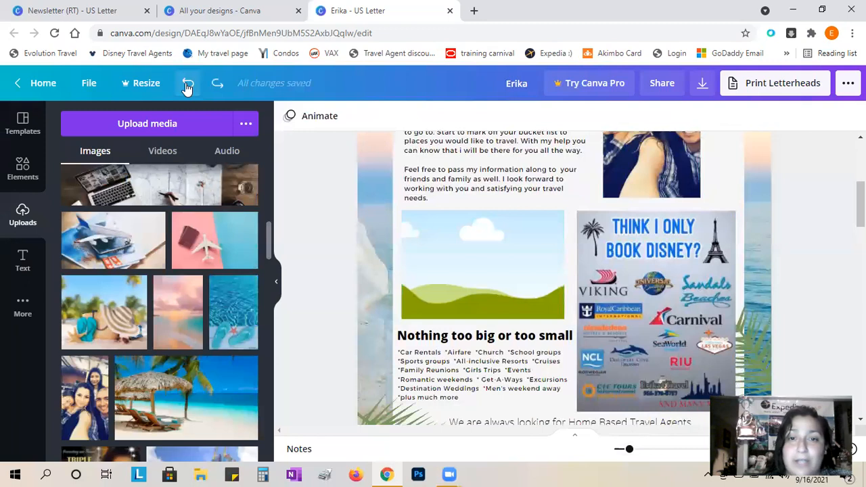
click(187, 87)
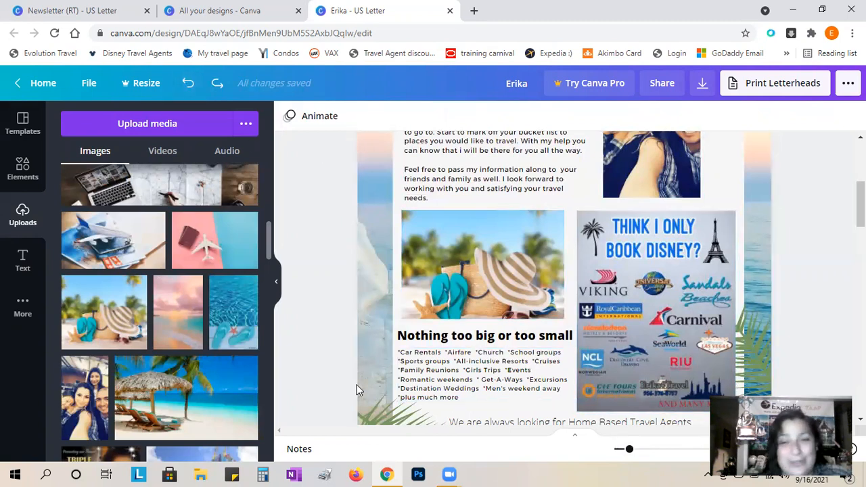
Duplicate page 1 and delete the two palm leaves beside the TRAVEL AGENT title on the new page 2
scroll(353, 385, up, 5)
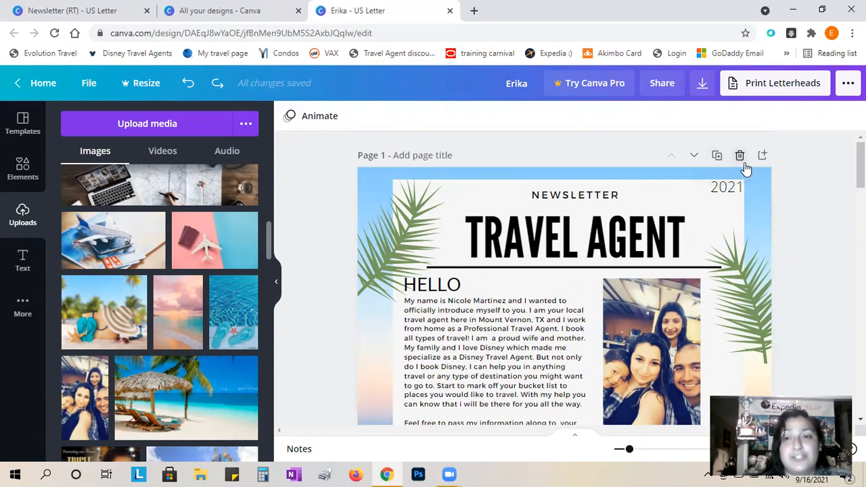
click(717, 157)
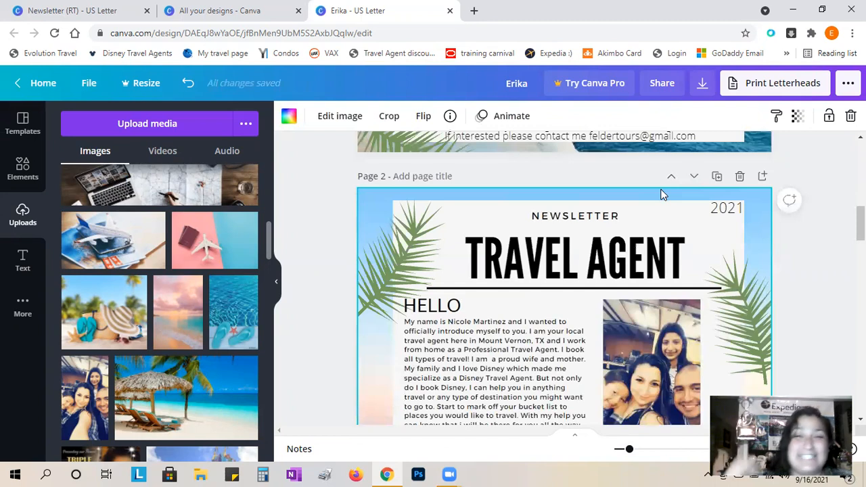
scroll(663, 195, down, 2)
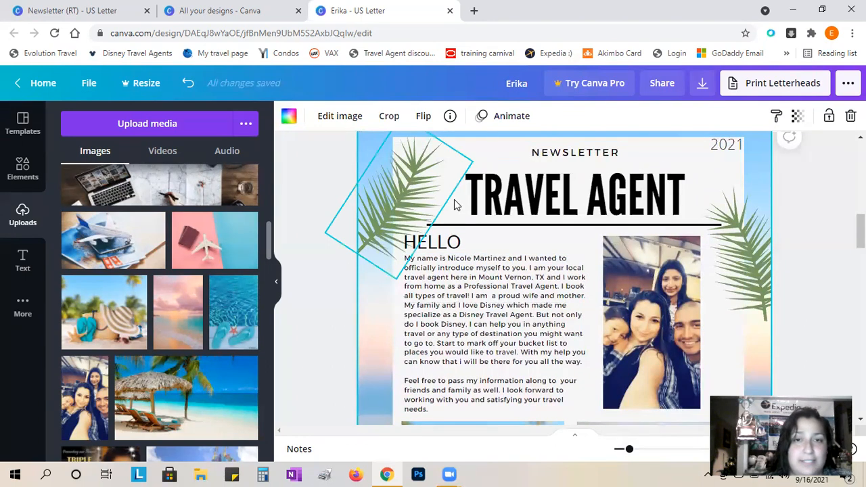
key(Delete)
click(752, 265)
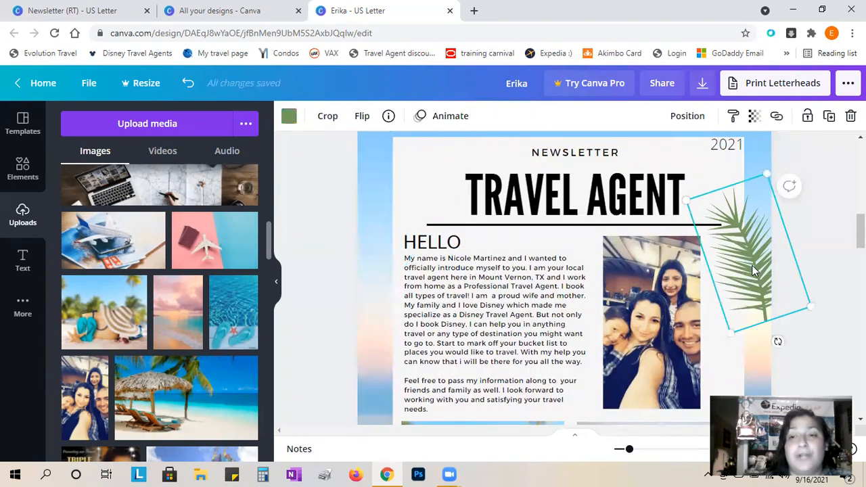
key(Delete)
On page 2, swap the beach bag photo for the passport and toy plane image and the background for the pink sunset beach image
scroll(741, 267, down, 6)
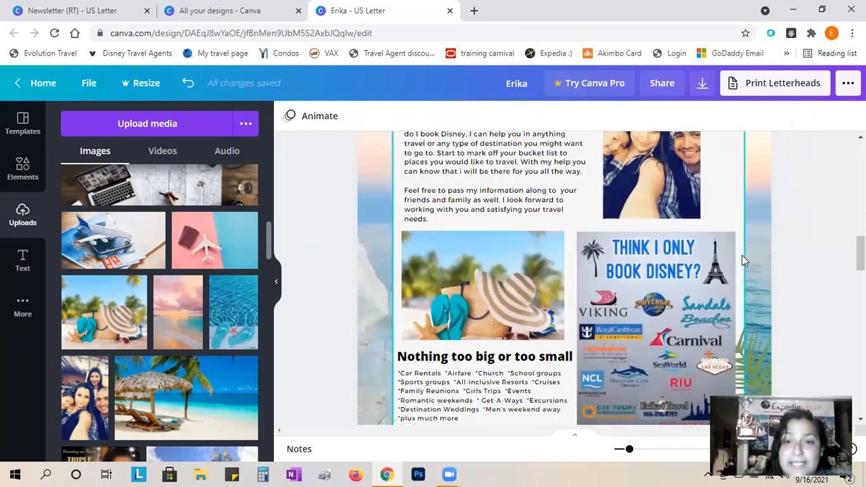
click(520, 186)
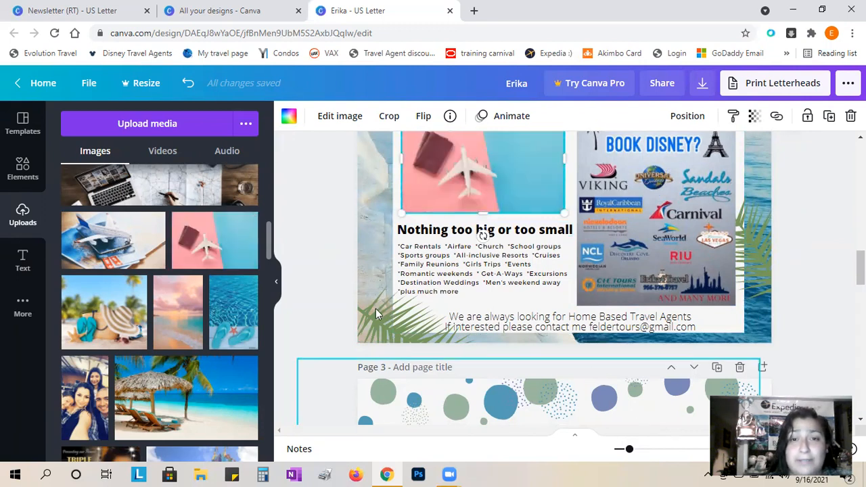
scroll(474, 271, up, 2)
drag(177, 312, 376, 256)
Delete the palm leaf beside the travel brands graphic on page 2
scroll(678, 381, down, 4)
scroll(677, 381, up, 1)
scroll(678, 382, down, 5)
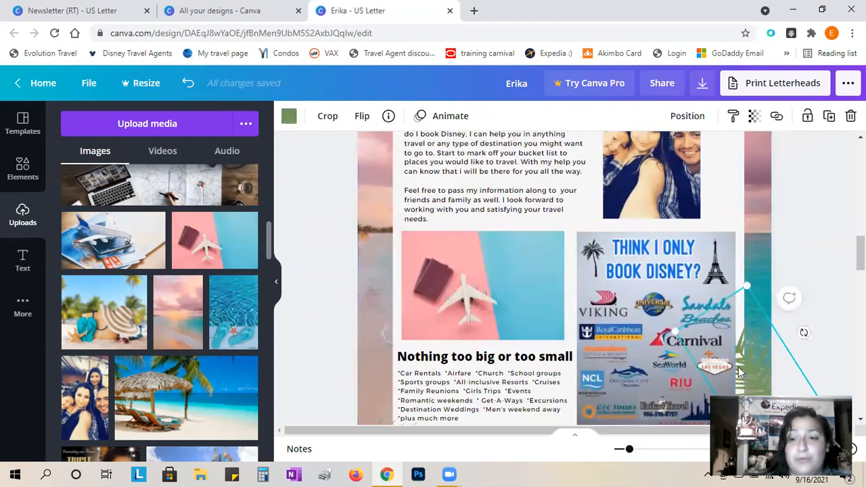
Compare page 1 with the restyled page 2, including their backgrounds, photos, palm leaves and travel brands graphic
scroll(731, 368, up, 5)
scroll(722, 325, down, 3)
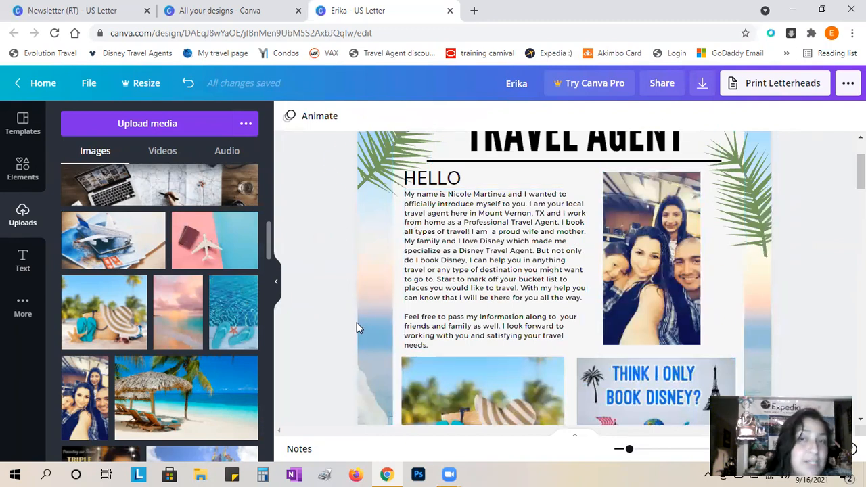
scroll(473, 325, down, 4)
scroll(551, 326, down, 2)
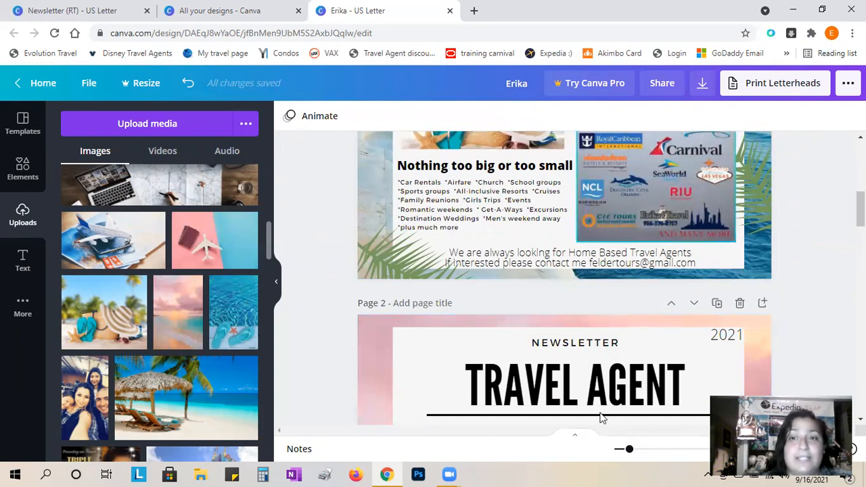
scroll(547, 381, down, 1)
scroll(546, 380, down, 8)
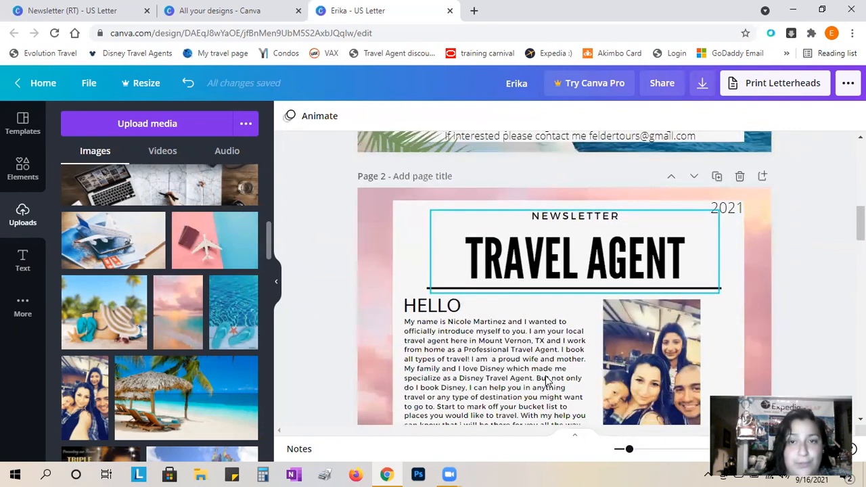
scroll(542, 383, down, 3)
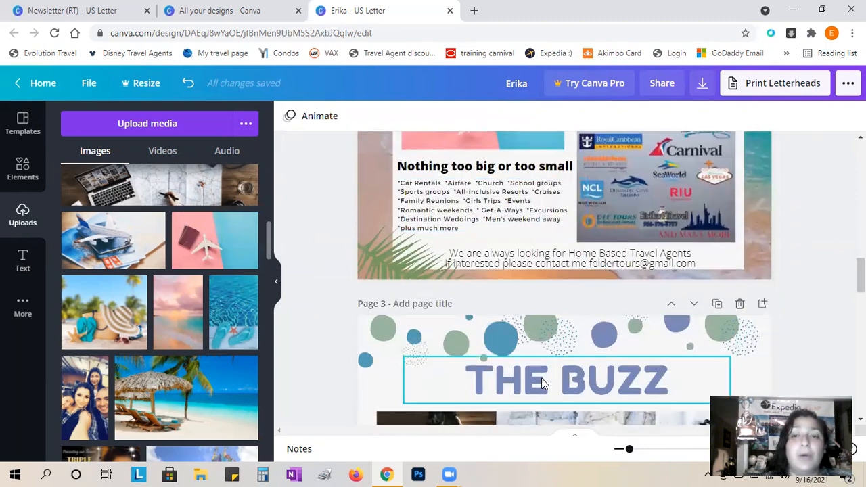
scroll(540, 382, up, 5)
scroll(538, 379, up, 8)
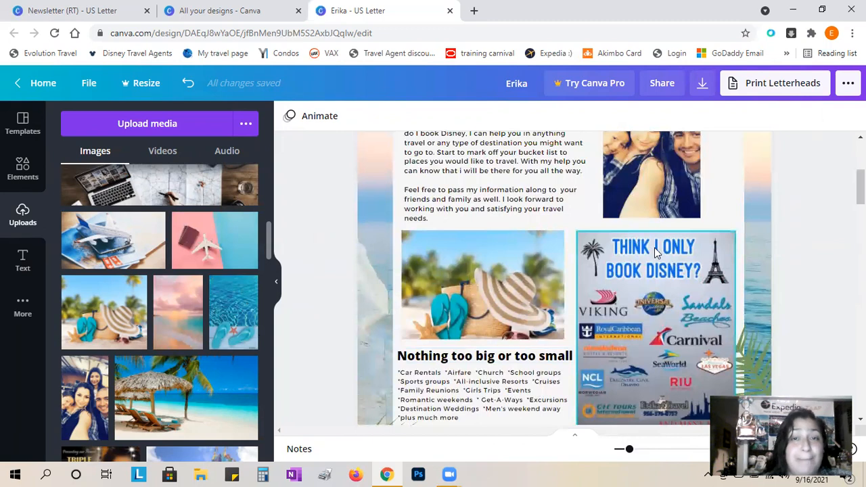
scroll(660, 372, down, 2)
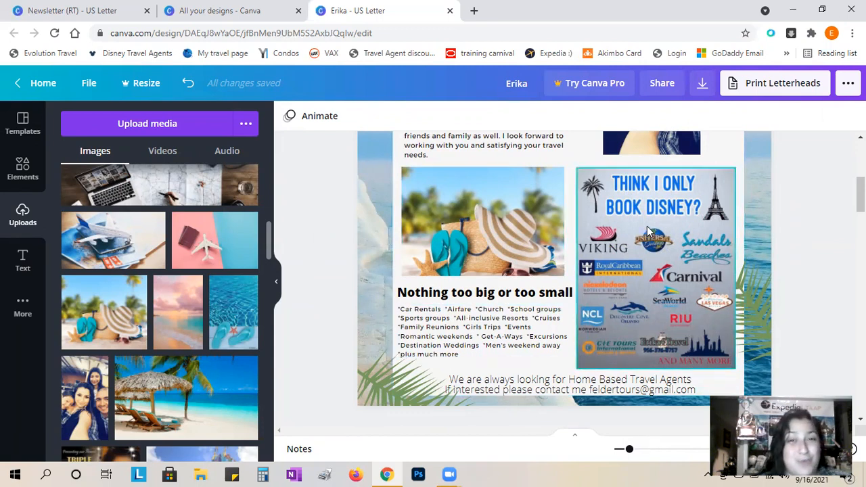
scroll(411, 265, down, 1)
scroll(410, 266, down, 10)
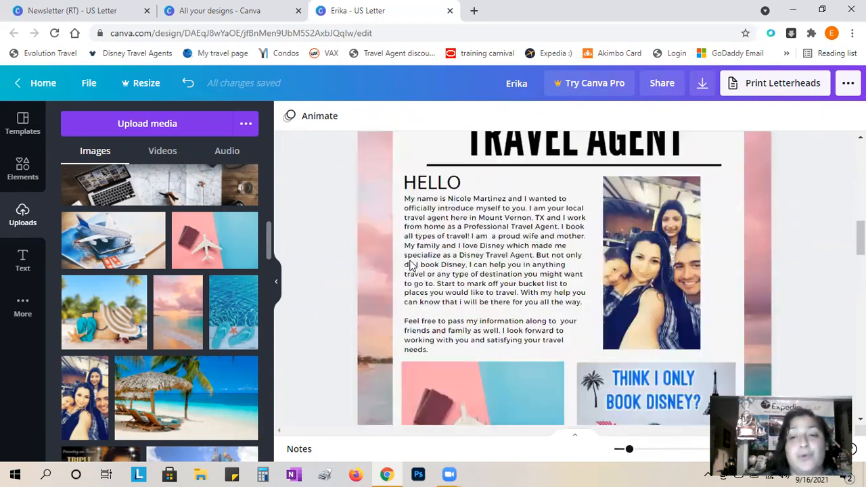
Review the alternative newsletter layouts on pages 3 and 4 at a smaller zoom, including their photos, introduction text and services list
scroll(515, 249, down, 3)
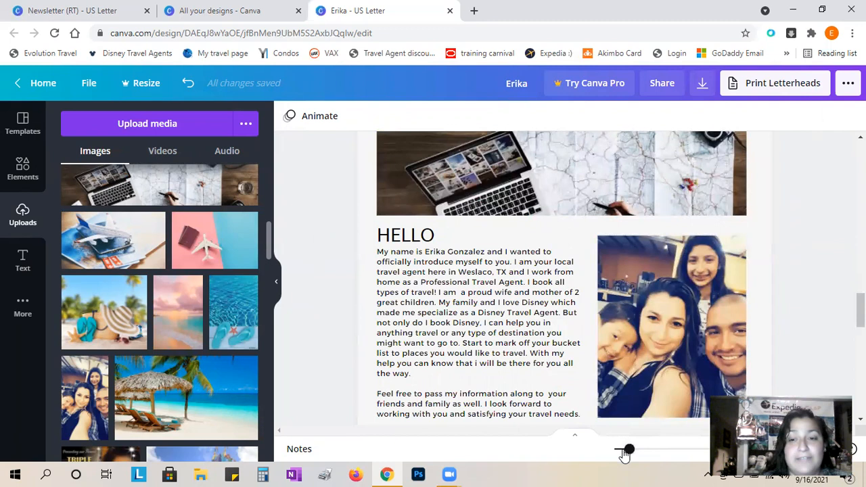
click(624, 451)
scroll(609, 349, up, 3)
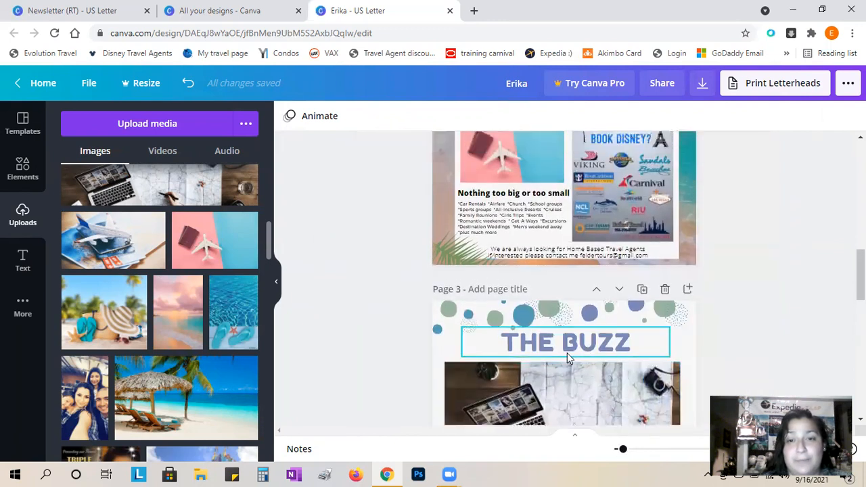
scroll(562, 341, down, 8)
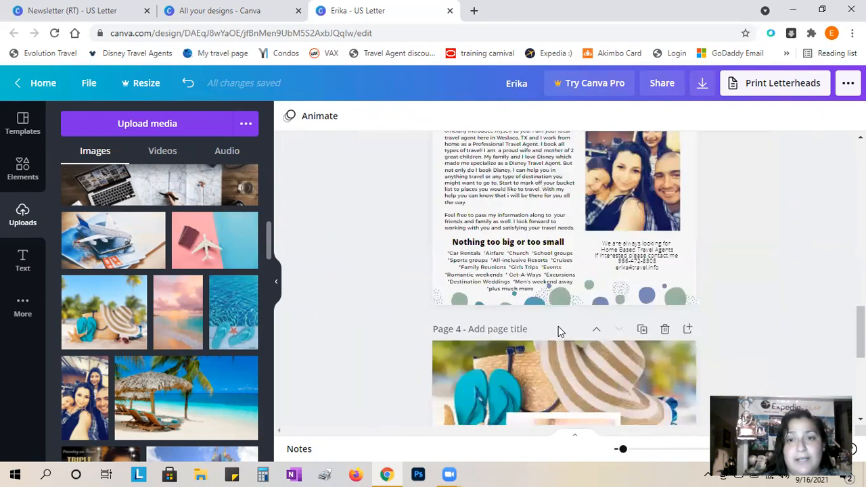
scroll(558, 331, down, 5)
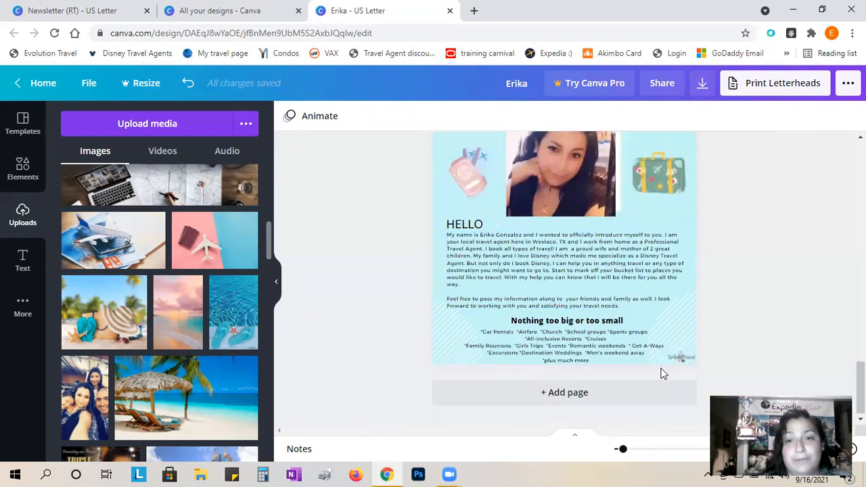
scroll(628, 370, up, 1)
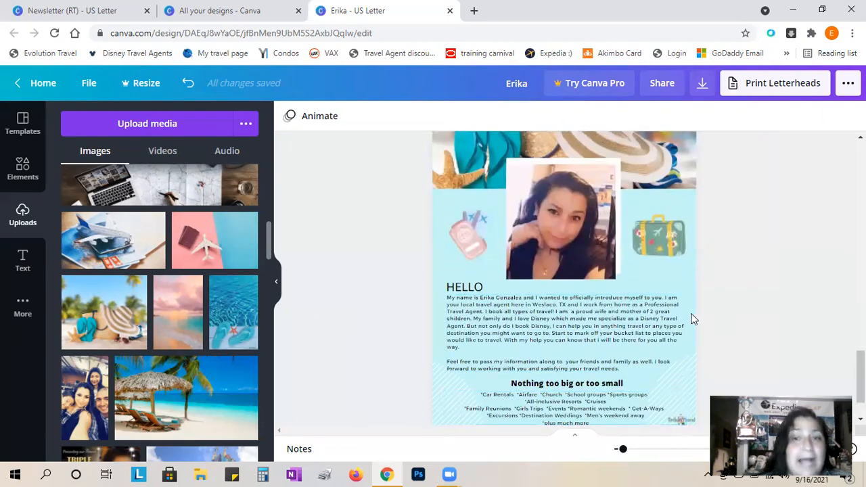
scroll(596, 376, up, 2)
scroll(588, 310, down, 1)
scroll(588, 310, down, 2)
scroll(567, 284, up, 1)
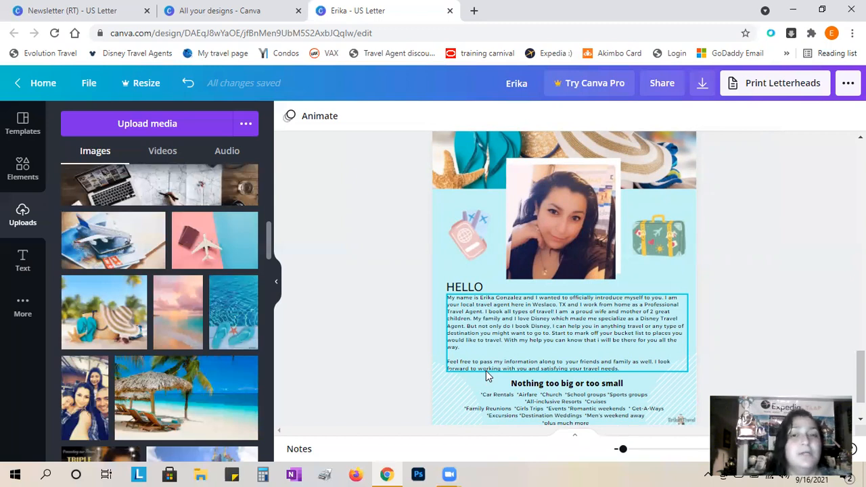
Return to THE BUZZ layout on page 3 and examine its dotted header, photos and introduction text
scroll(389, 234, down, 10)
scroll(392, 233, up, 4)
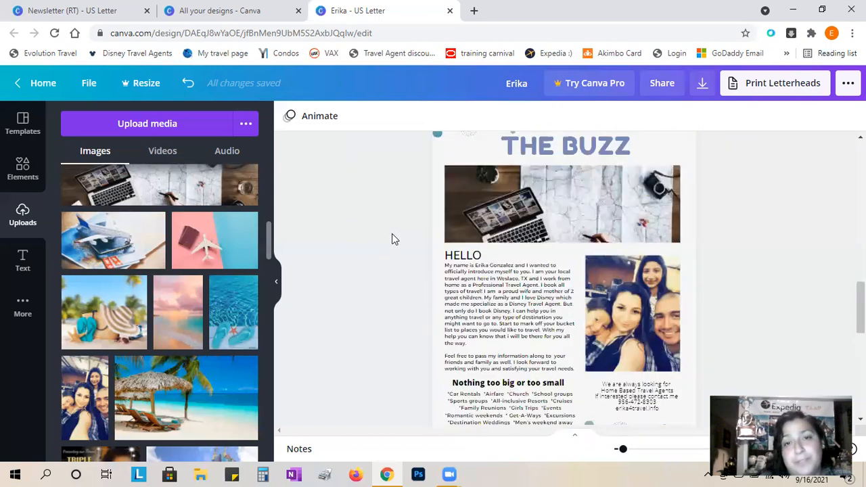
scroll(392, 234, up, 4)
scroll(391, 232, down, 4)
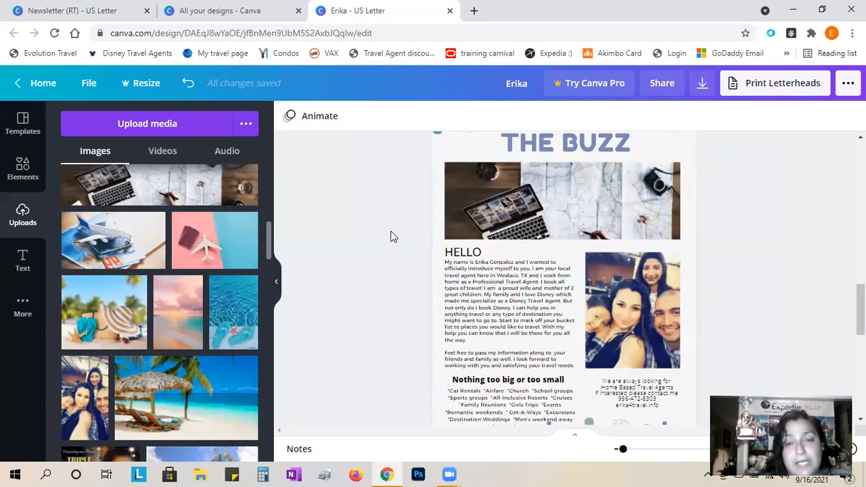
scroll(390, 231, down, 1)
scroll(406, 233, up, 2)
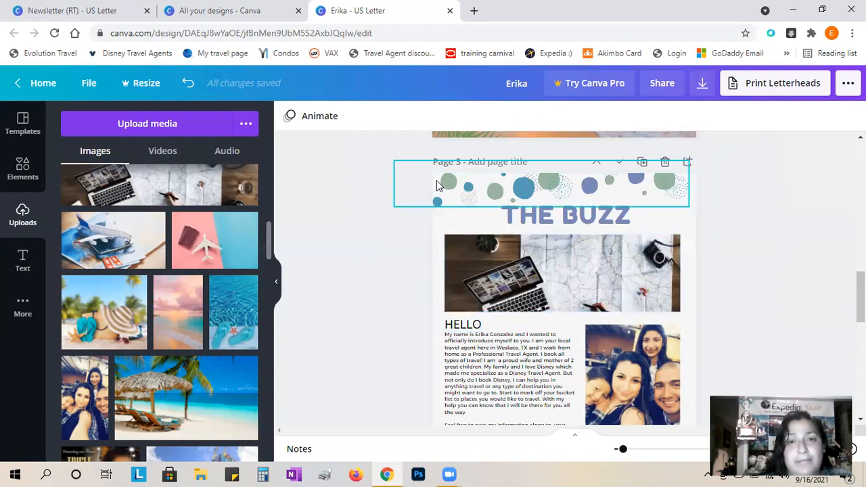
Recolour the background of THE BUZZ layout on page 3, trying blue and tan before settling on medium grey
click(439, 230)
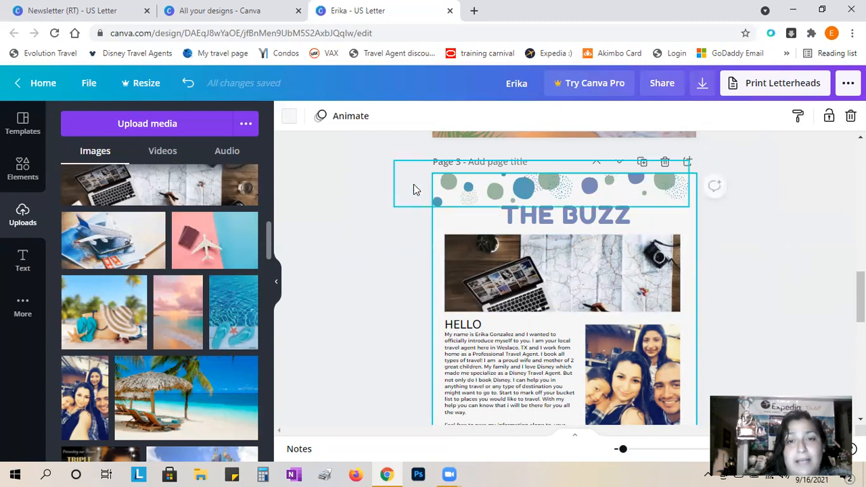
click(290, 126)
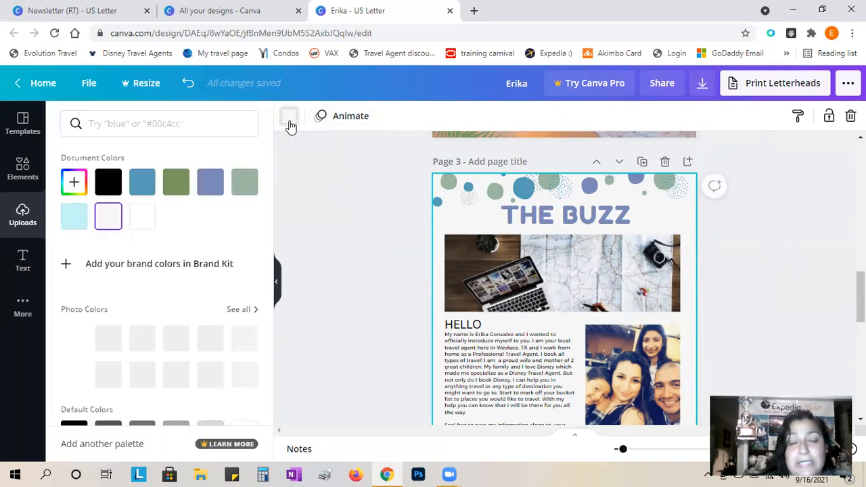
click(152, 190)
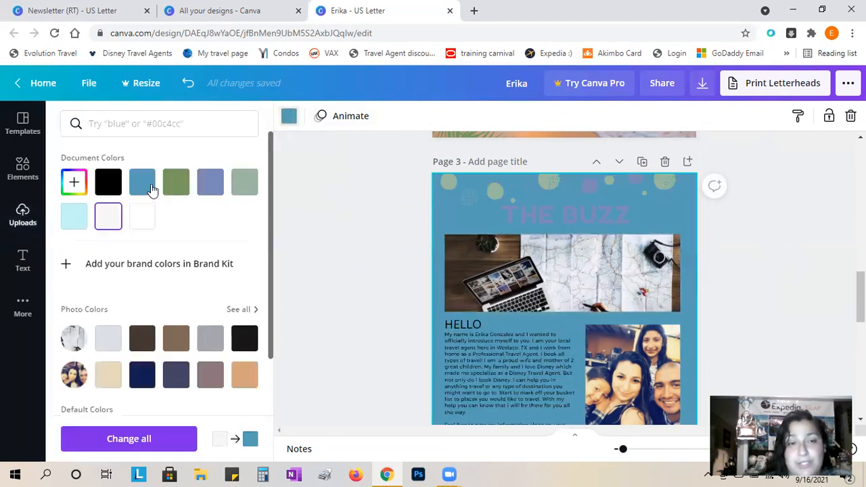
scroll(249, 260, down, 2)
click(247, 256)
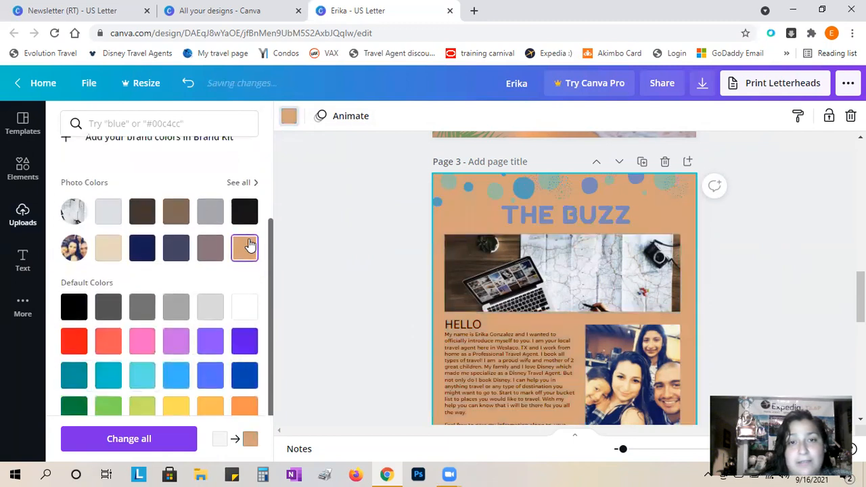
scroll(223, 291, down, 1)
click(173, 288)
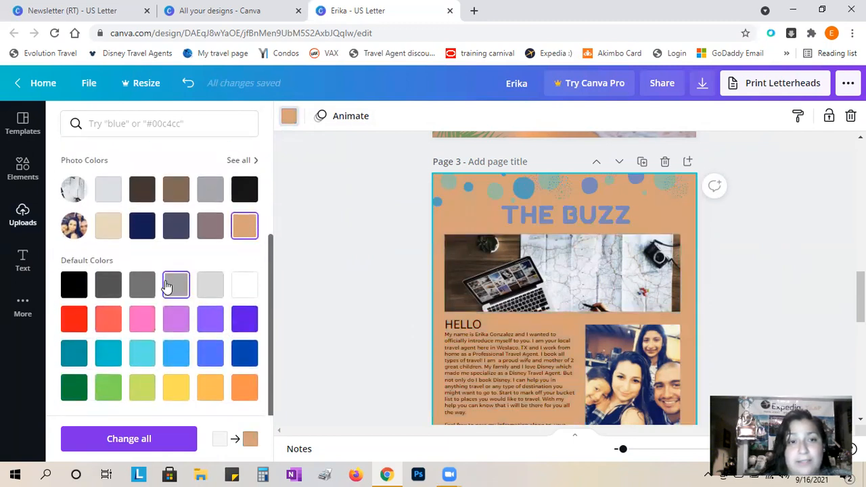
click(144, 287)
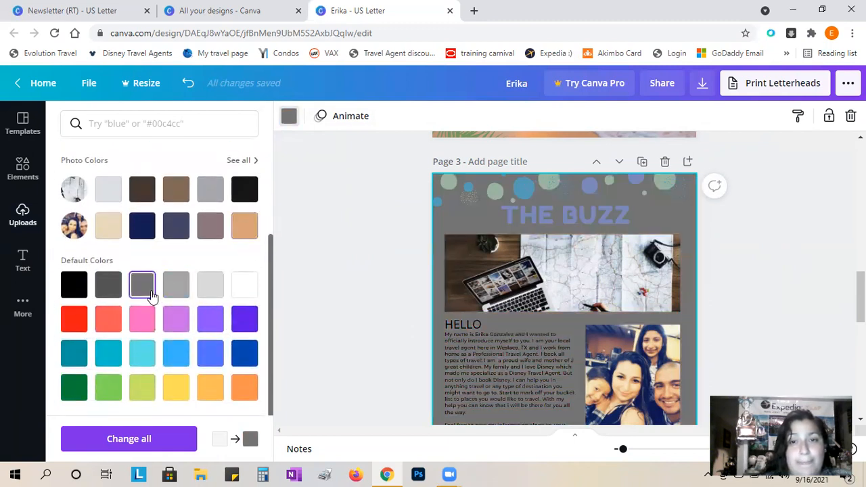
click(410, 339)
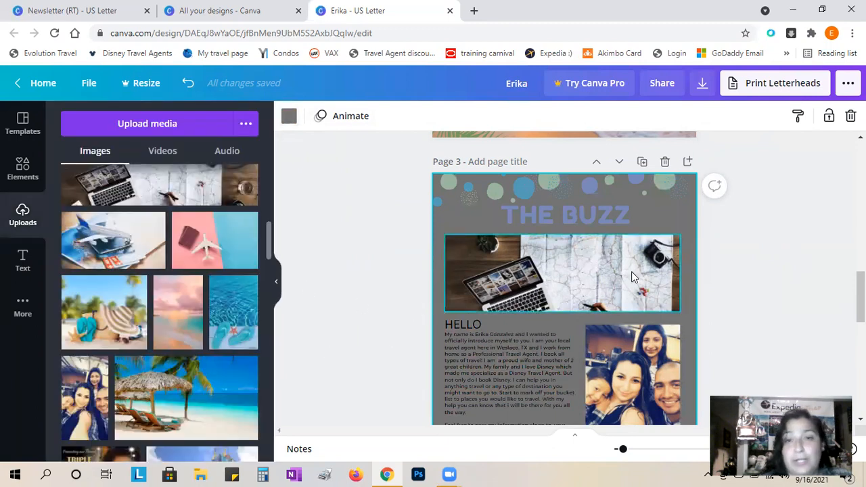
Review the newsletter pages from page 4 back to page 1, including their contact lines, services lists and travel brands graphics
scroll(631, 271, down, 6)
scroll(545, 358, down, 3)
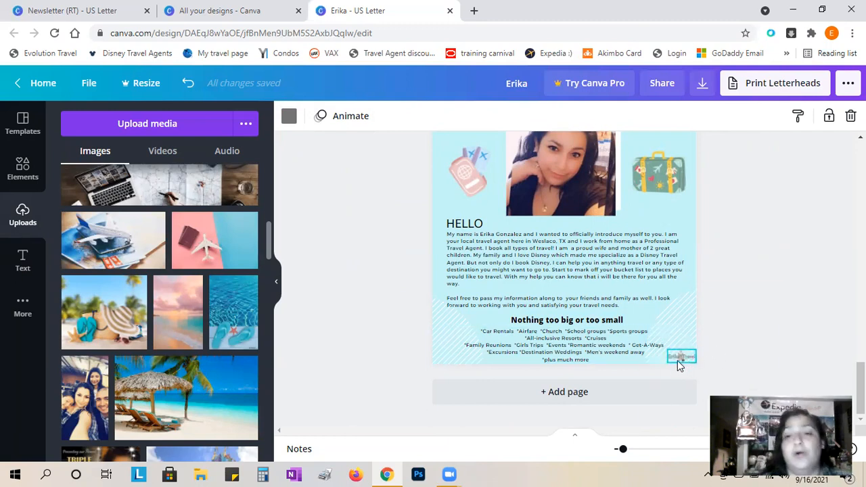
scroll(772, 331, up, 2)
scroll(769, 330, down, 2)
scroll(554, 357, up, 8)
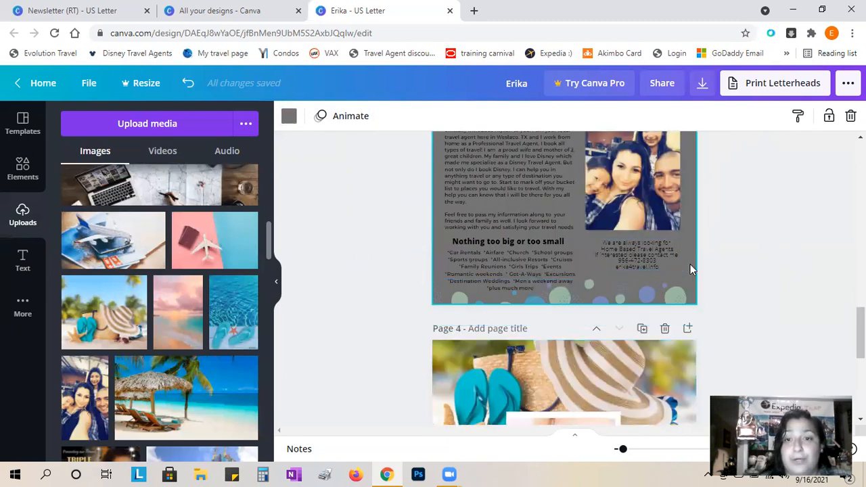
scroll(690, 269, up, 5)
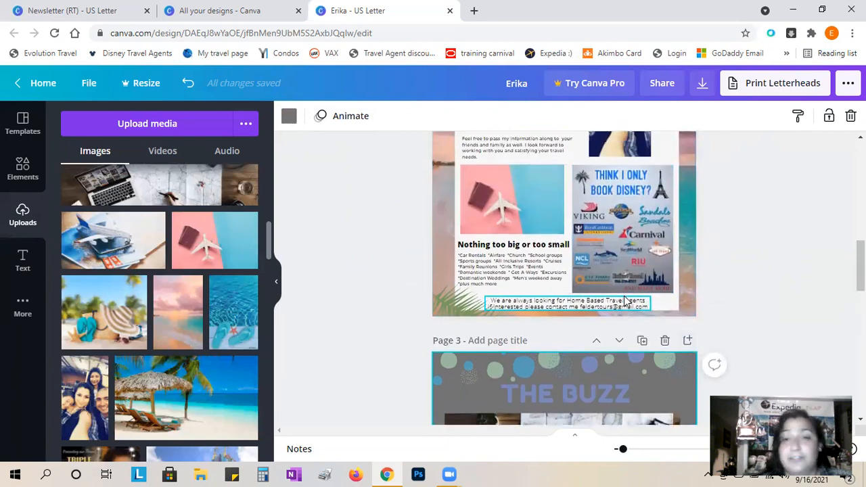
scroll(626, 301, up, 5)
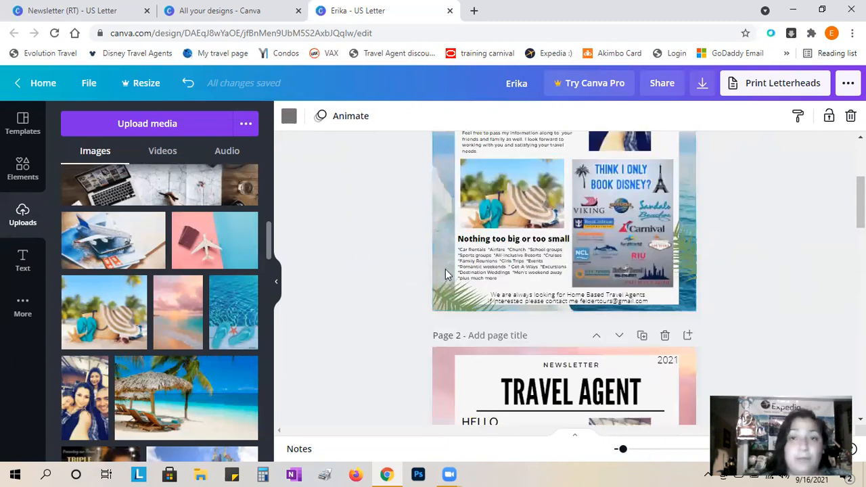
scroll(436, 274, up, 4)
scroll(413, 275, down, 2)
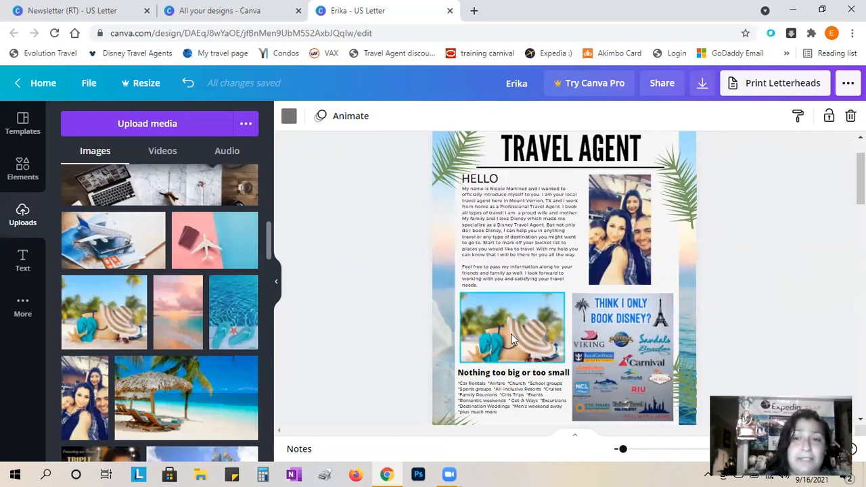
scroll(511, 333, down, 3)
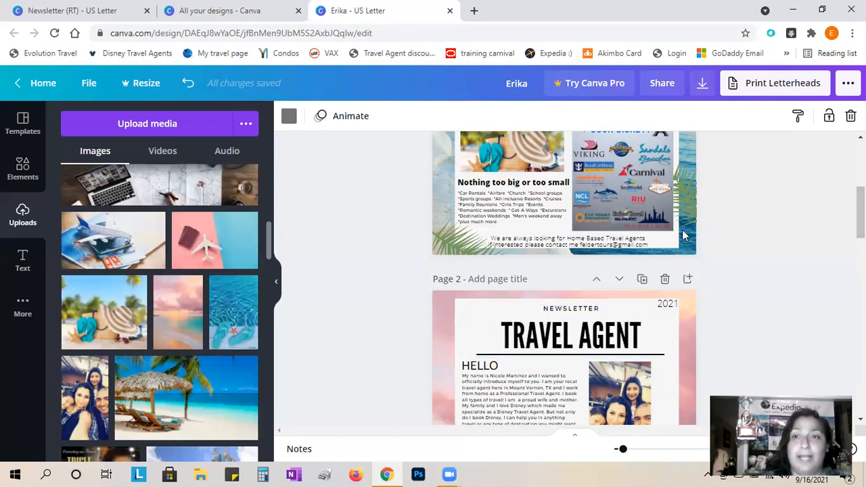
Open the download settings and set the file type to JPG
click(702, 83)
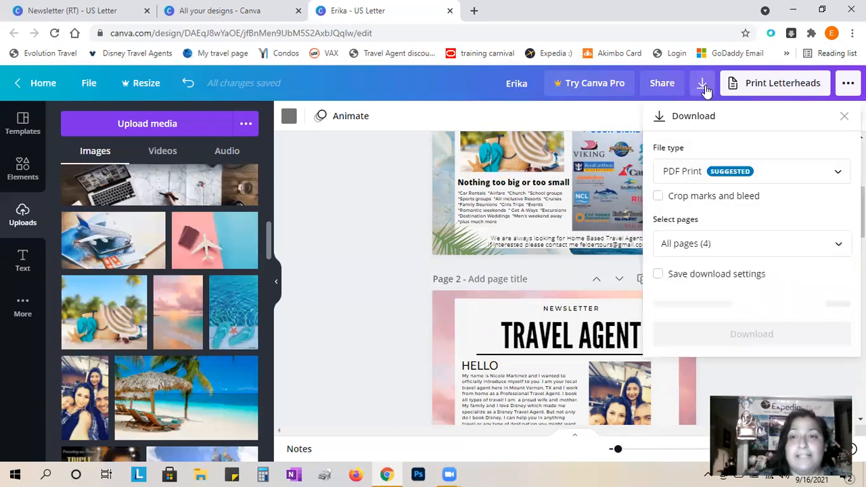
click(701, 175)
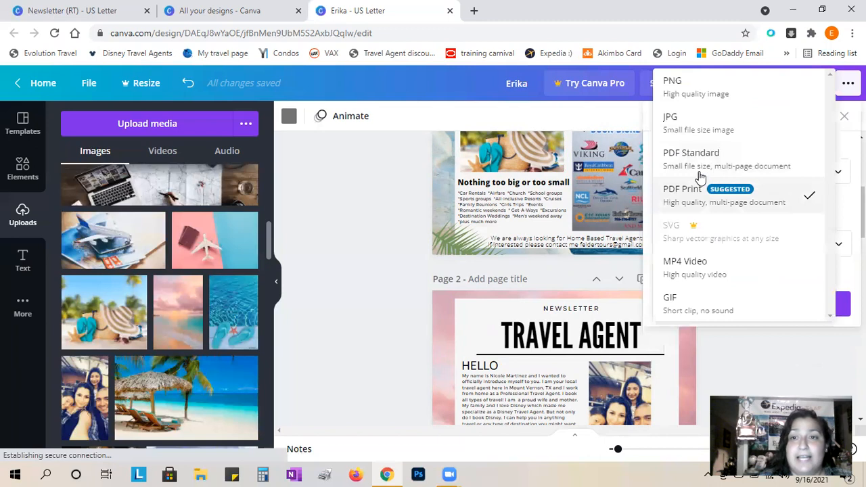
click(670, 123)
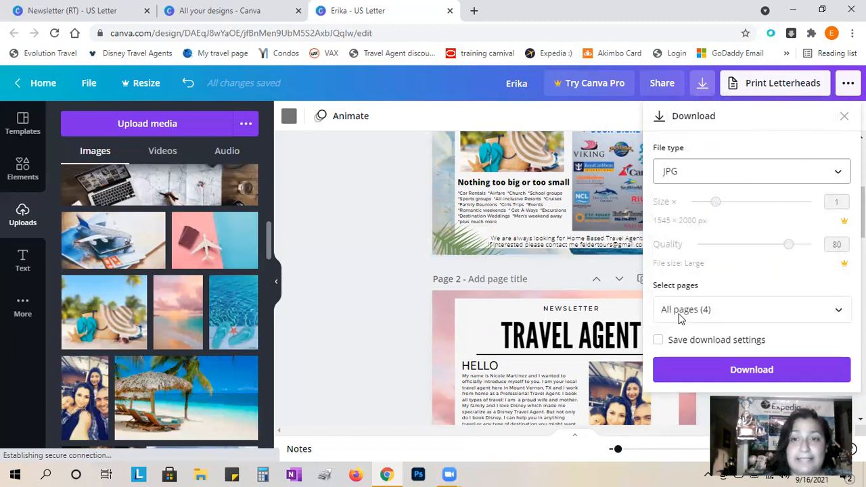
Restrict the download selection to page 1 only, and close the download settings without downloading
click(777, 325)
click(779, 324)
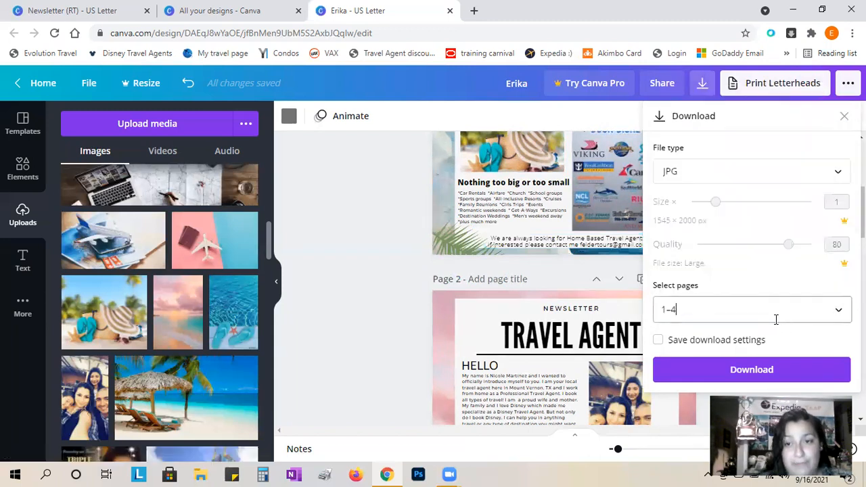
click(785, 325)
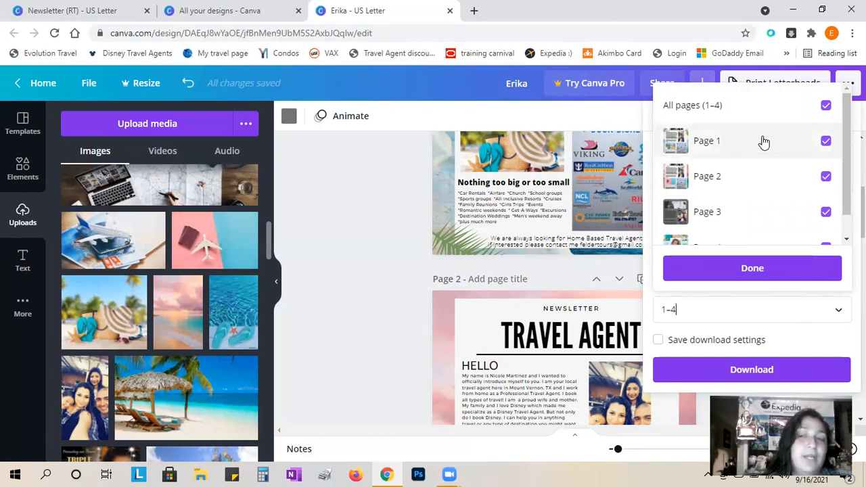
click(826, 141)
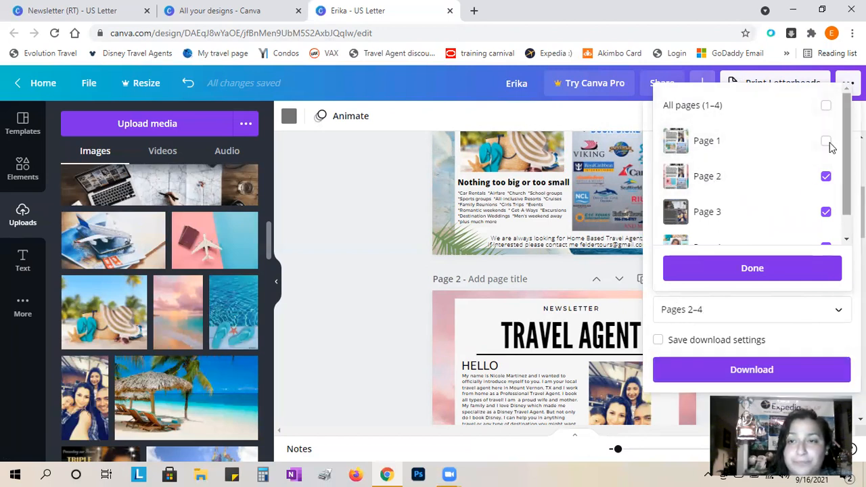
click(824, 179)
click(826, 210)
scroll(826, 238, down, 1)
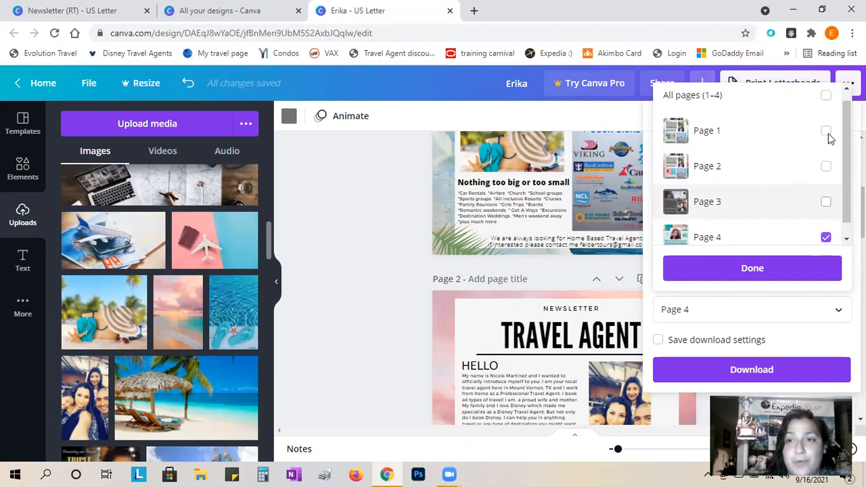
scroll(831, 139, down, 1)
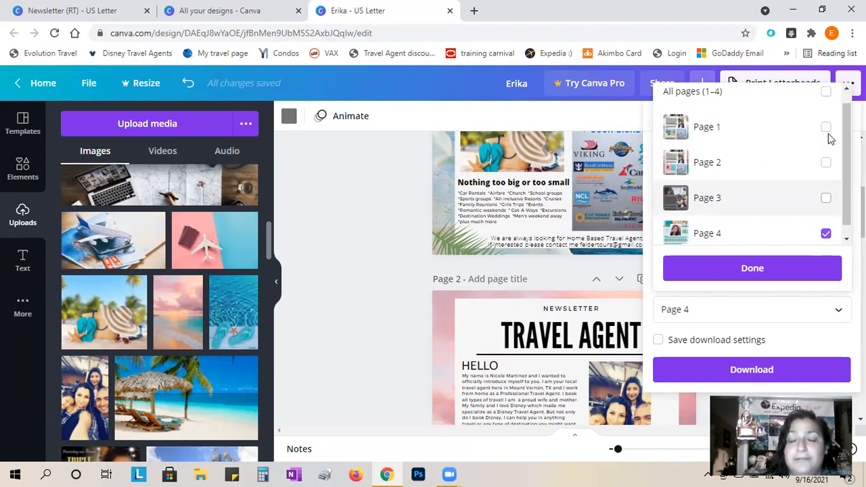
click(815, 143)
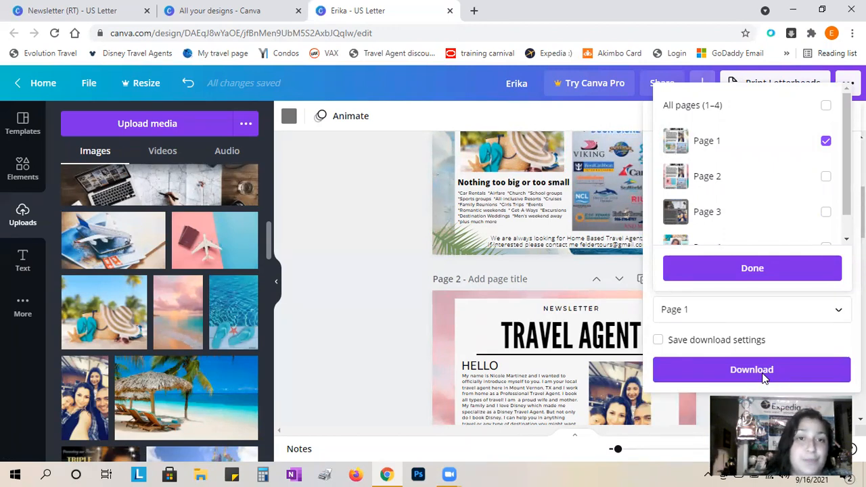
click(398, 346)
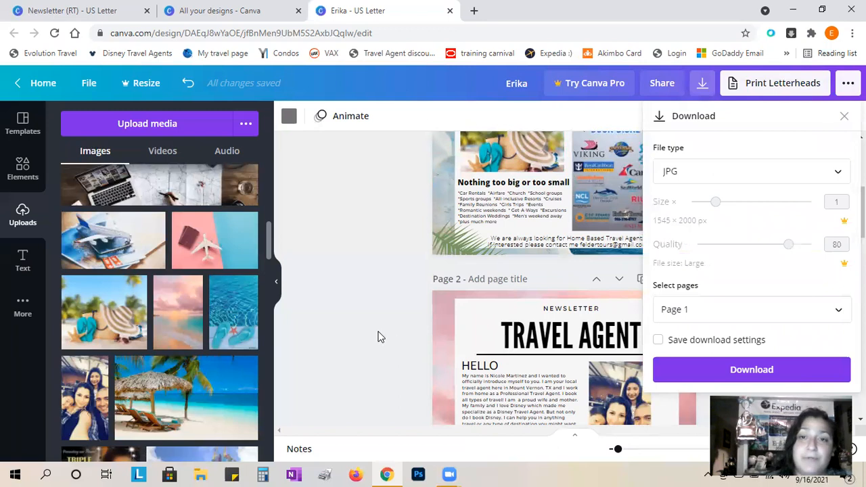
click(379, 336)
scroll(382, 336, up, 3)
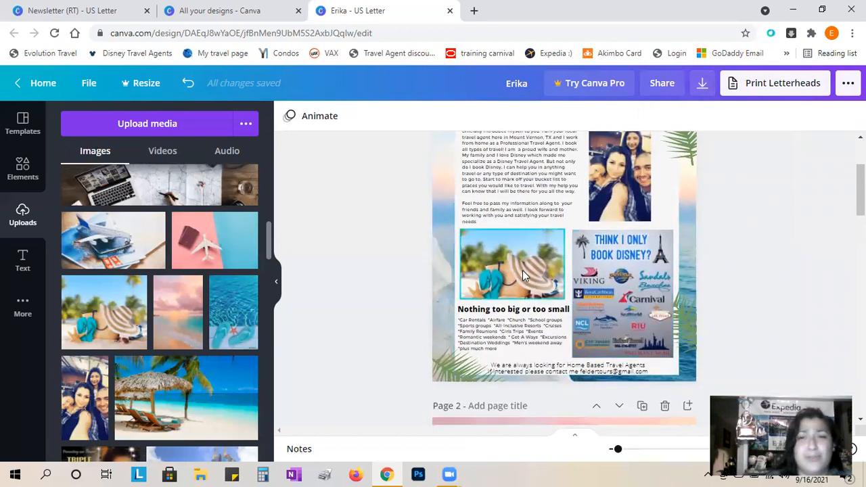
scroll(524, 271, down, 2)
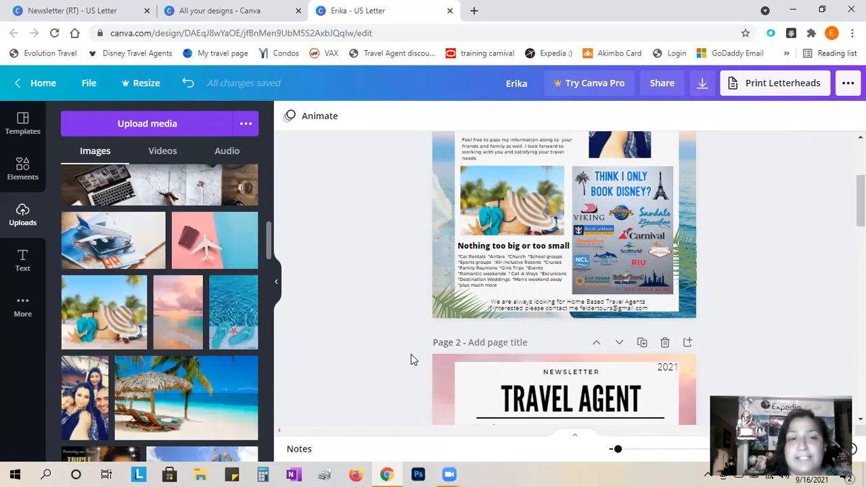
scroll(257, 442, up, 5)
scroll(678, 224, up, 3)
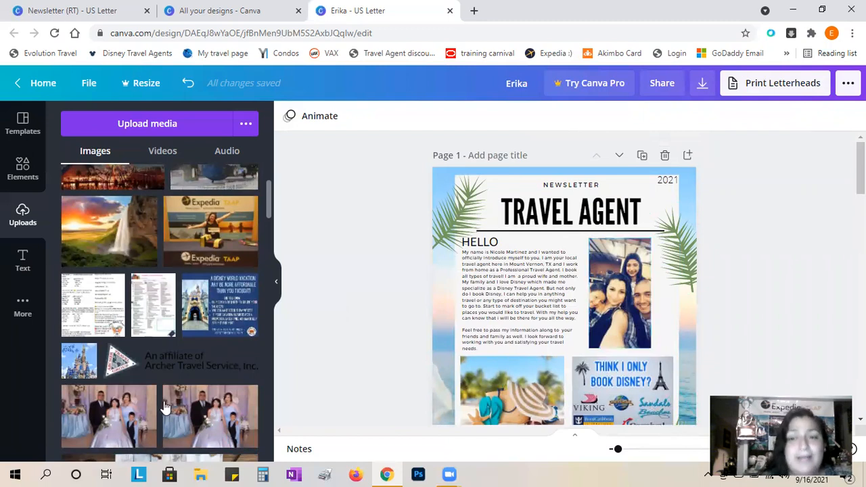
scroll(389, 345, down, 2)
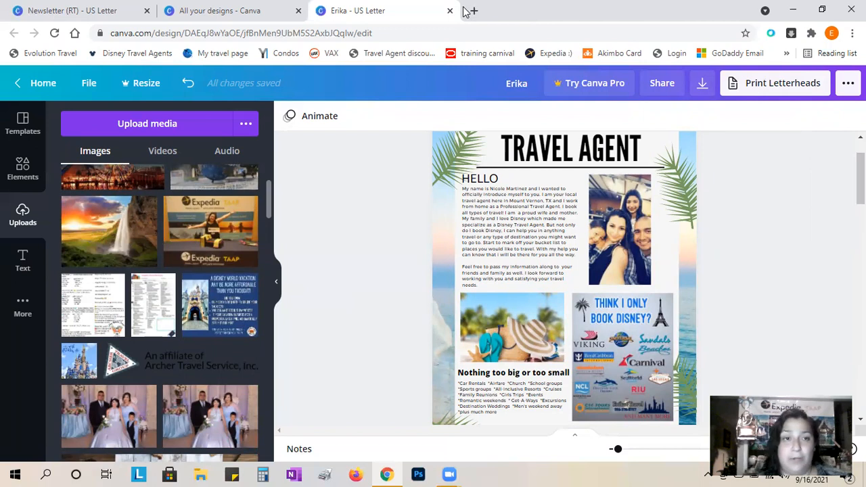
scroll(136, 234, up, 1)
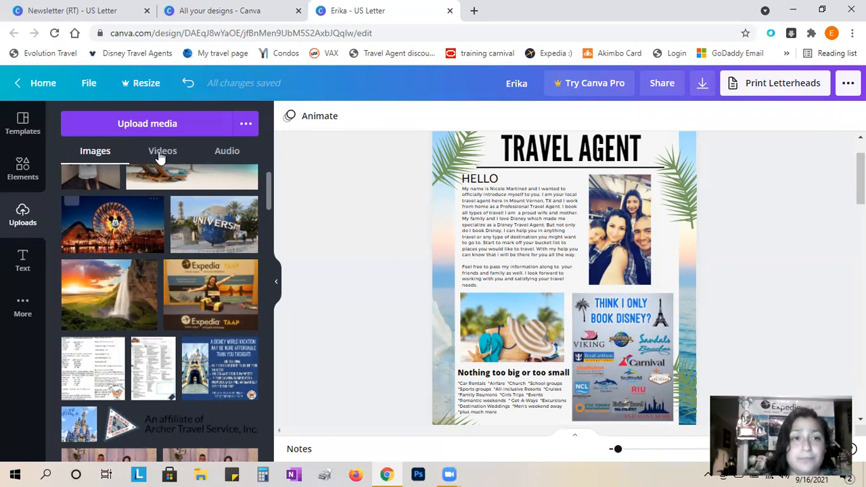
Upload the last photo in the Pictures > places folder, showing the striped Disney set, to the uploaded images
click(128, 123)
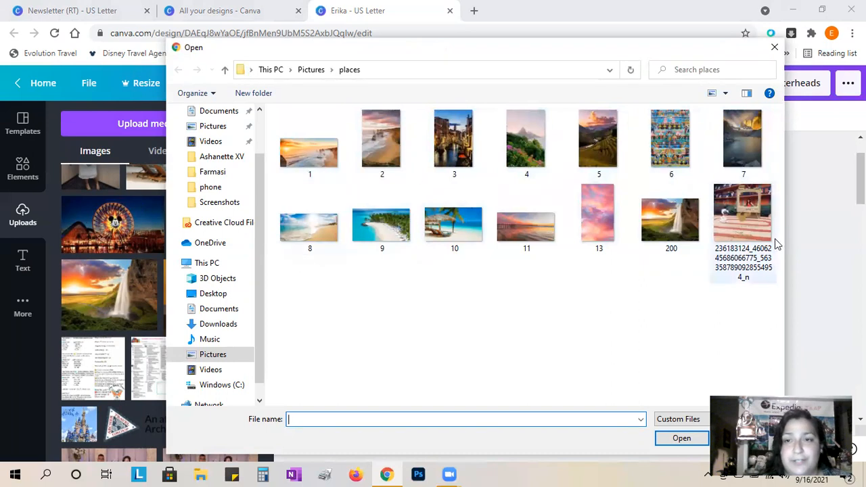
double_click(745, 223)
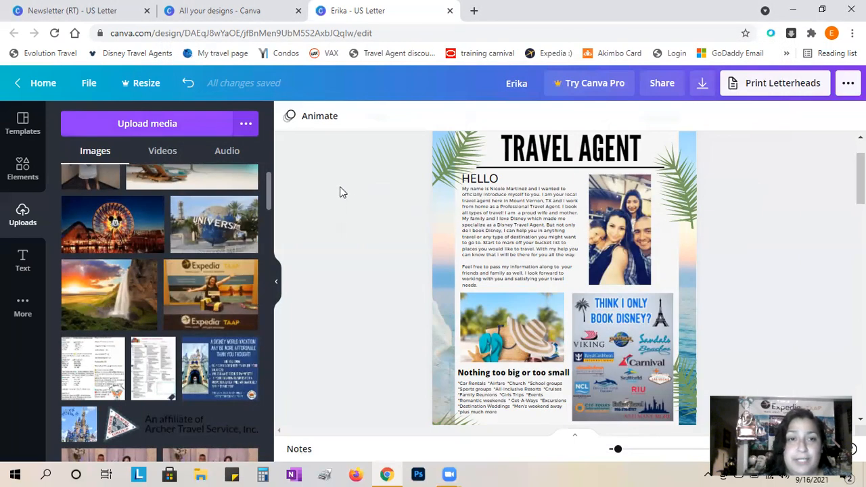
scroll(266, 194, down, 1)
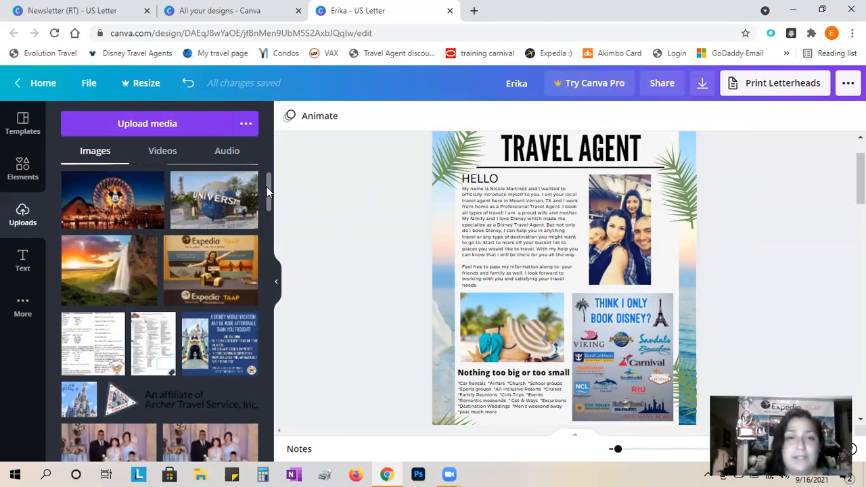
Place the newly uploaded Disney photo on page 1 and delete it from the page again
scroll(267, 186, up, 2)
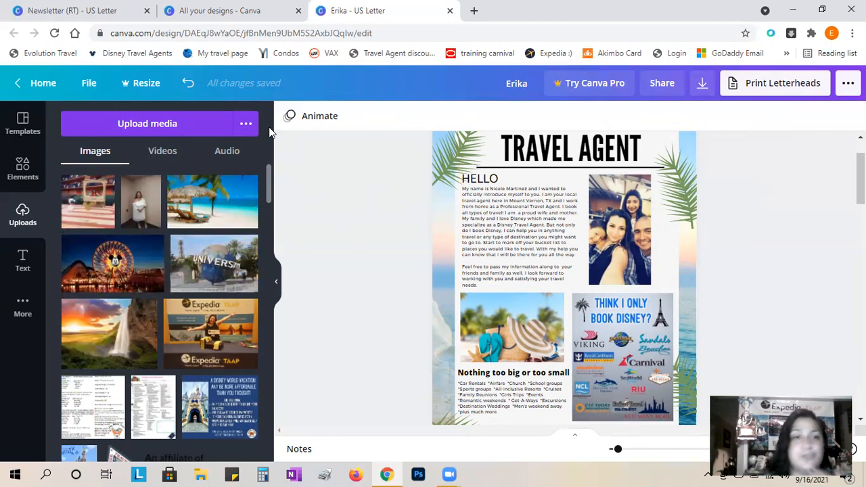
mouse_move(91, 208)
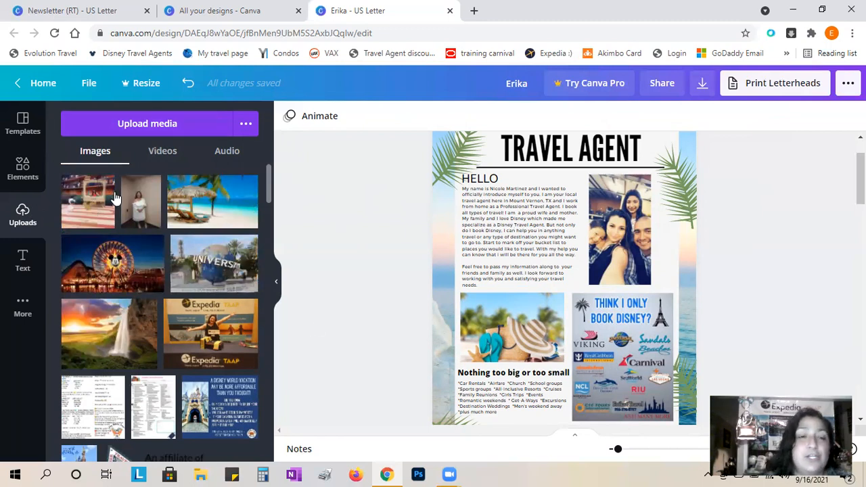
click(88, 218)
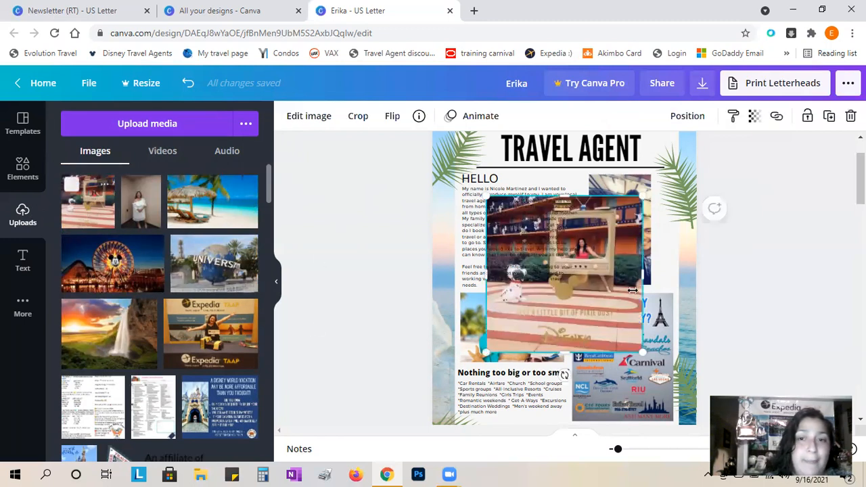
key(Delete)
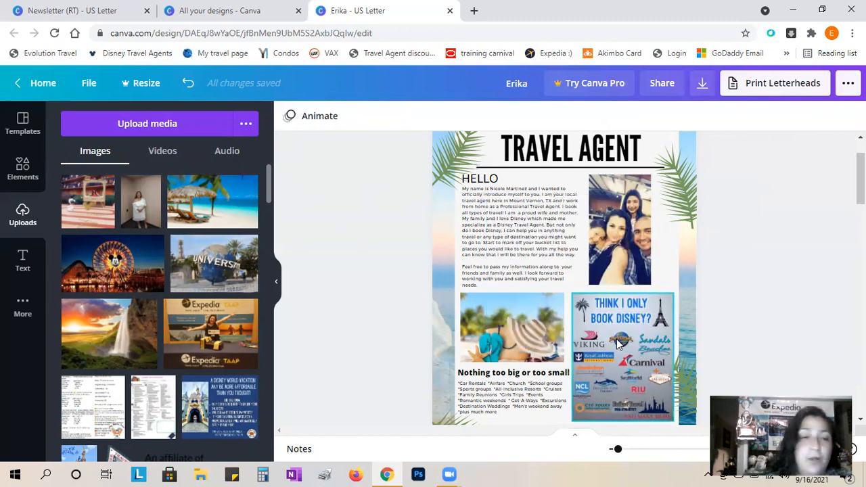
Replace the beach hat photo above "Nothing too big or too small" on page 1 with the uploaded striped Disney set photo
drag(82, 210, 528, 332)
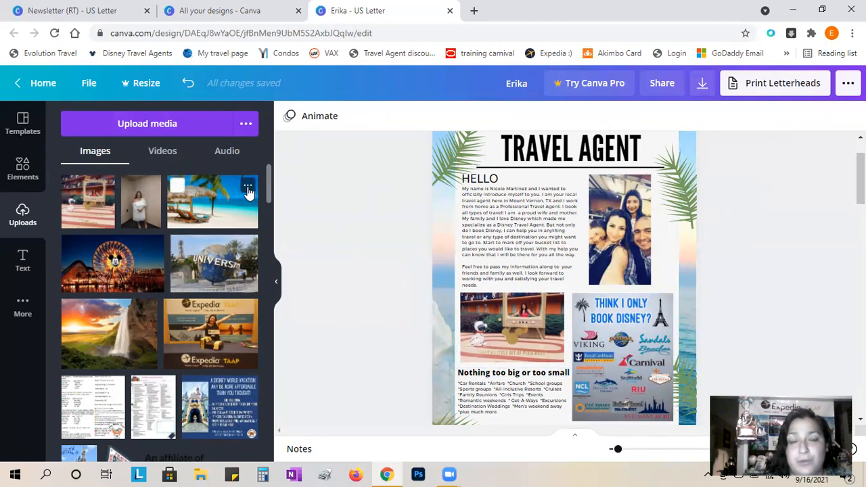
Check the available options for the uploaded beach image 10.jpg without applying any, and review page 1 from top to bottom
click(248, 186)
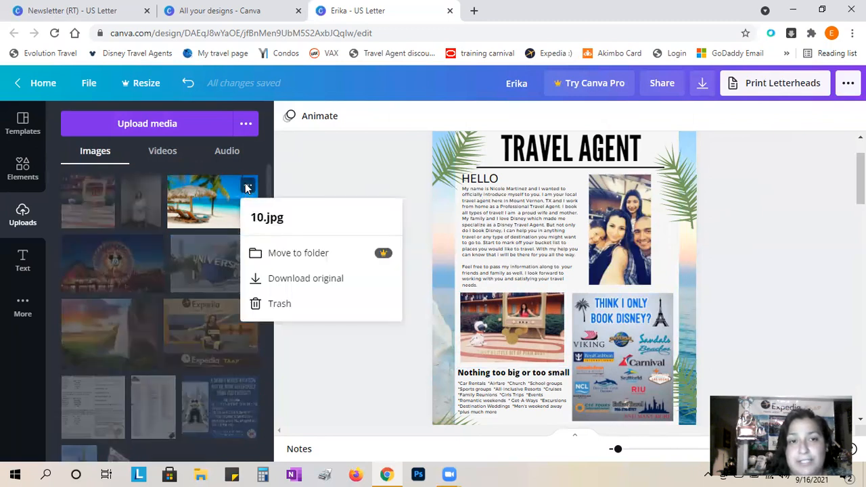
click(296, 166)
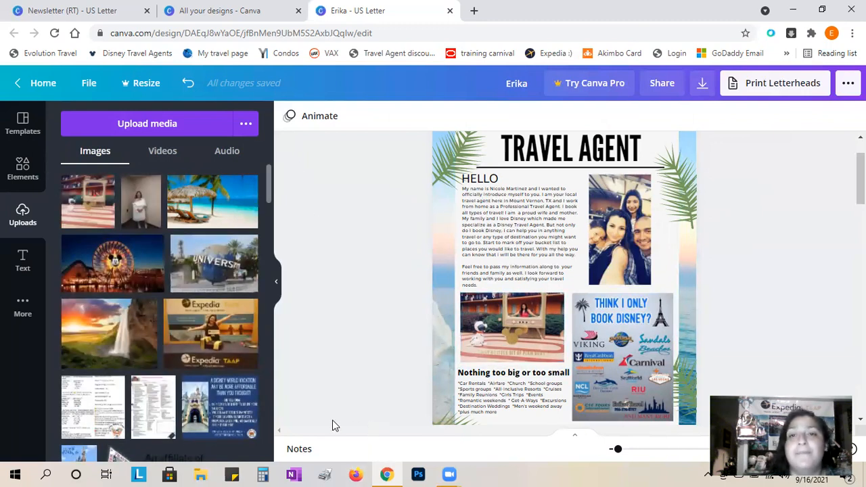
scroll(463, 382, up, 2)
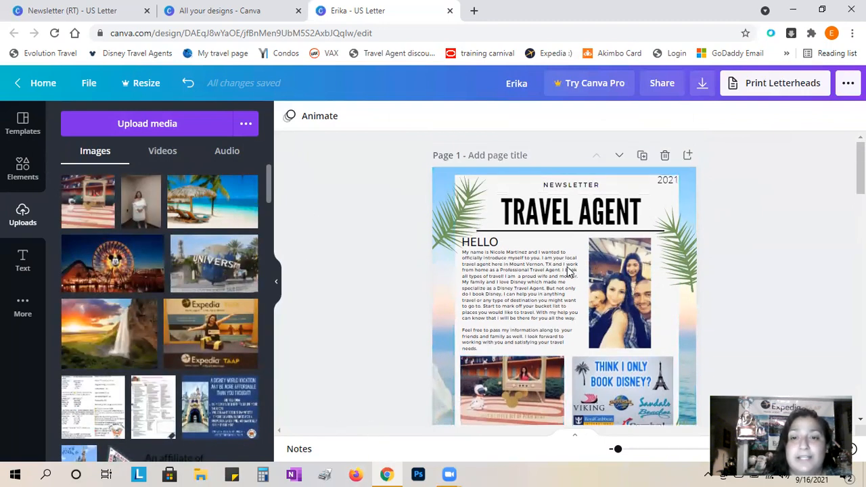
scroll(514, 305, down, 3)
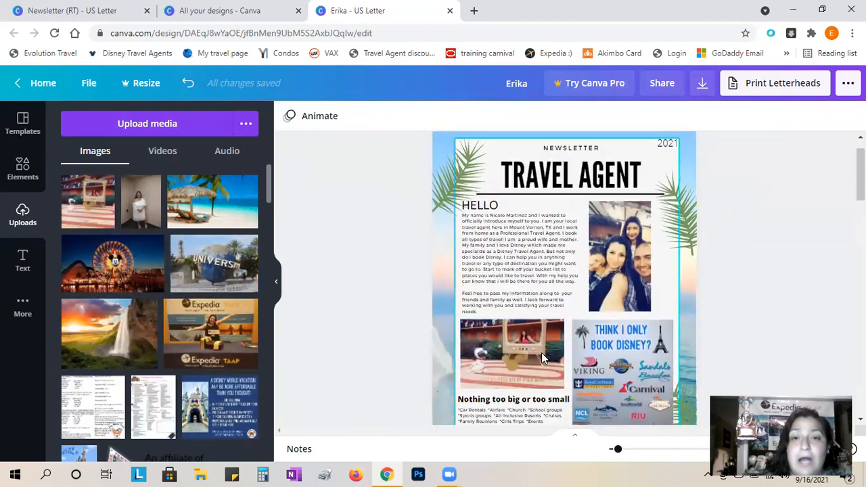
scroll(526, 258, down, 4)
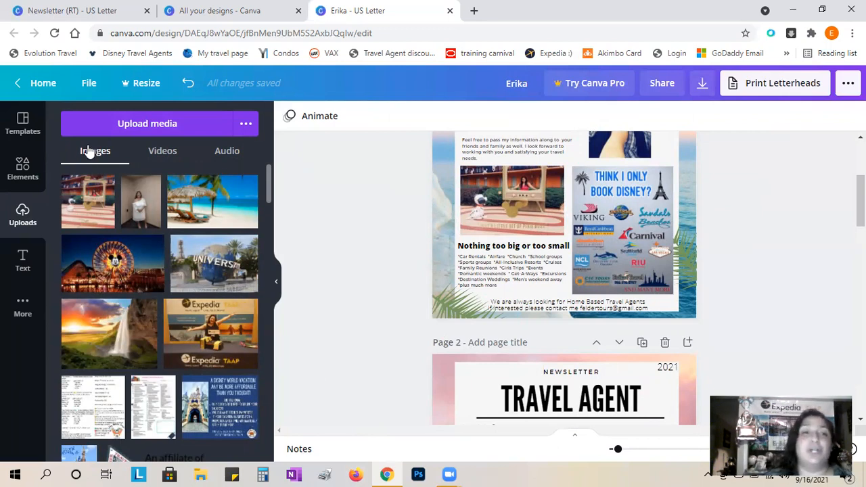
Look through the design's file options, including Save, Make a copy and Download, and close them without choosing any
click(90, 84)
scroll(139, 397, down, 2)
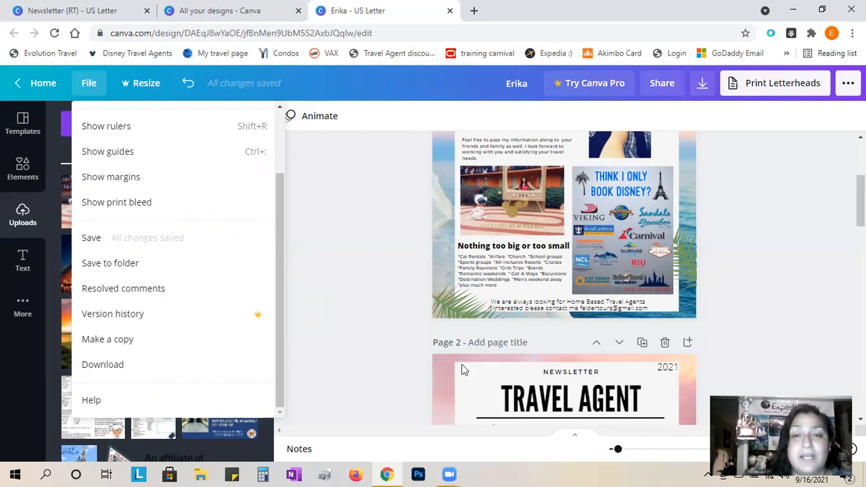
click(392, 281)
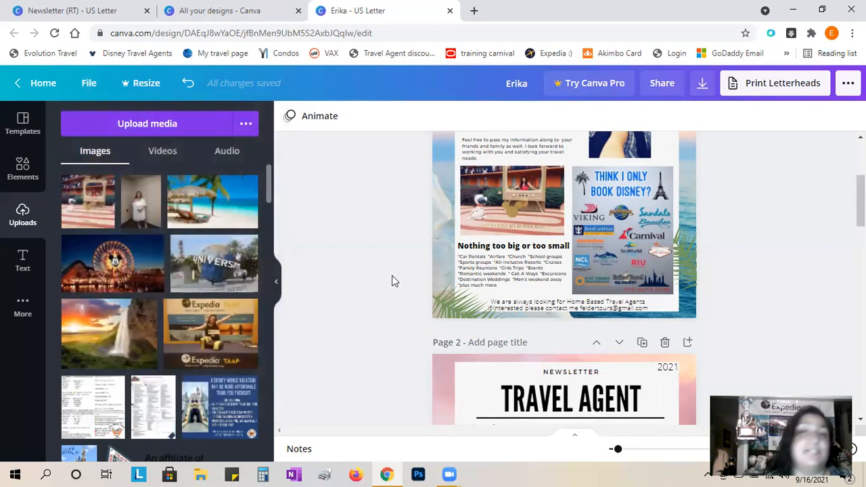